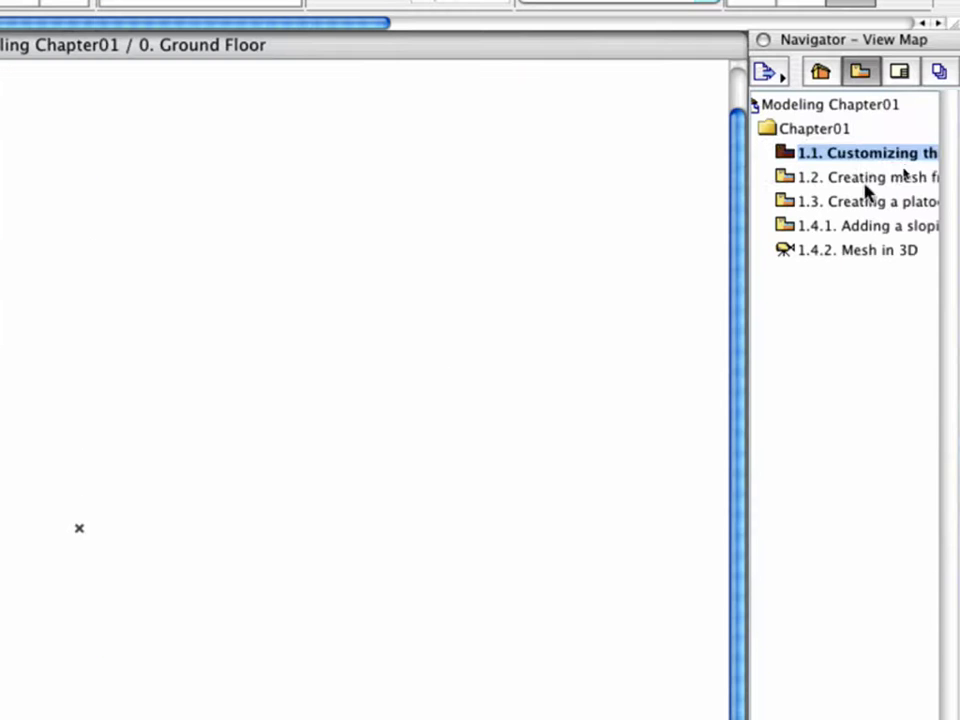
# Open the '1.2. Creating mesh from external 2D drawing' view from the View Map.
pyautogui.click(904, 166)
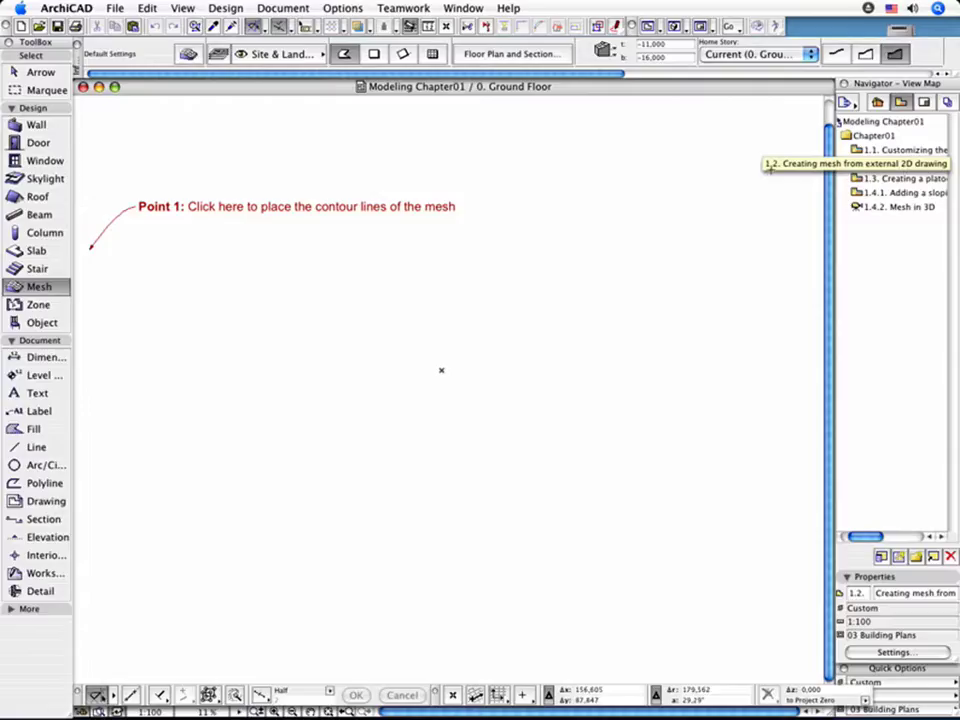
# Start a File Special merge, filter to DWG files, and open Mesh contour lines.dwg.
pyautogui.click(115, 8)
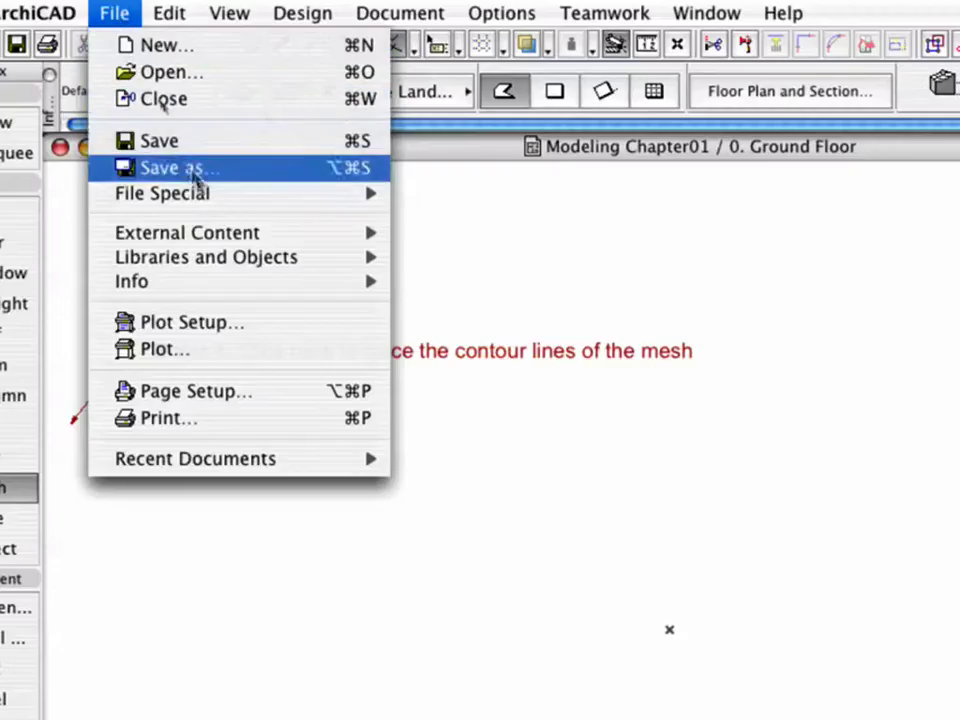
pyautogui.moveTo(214, 193)
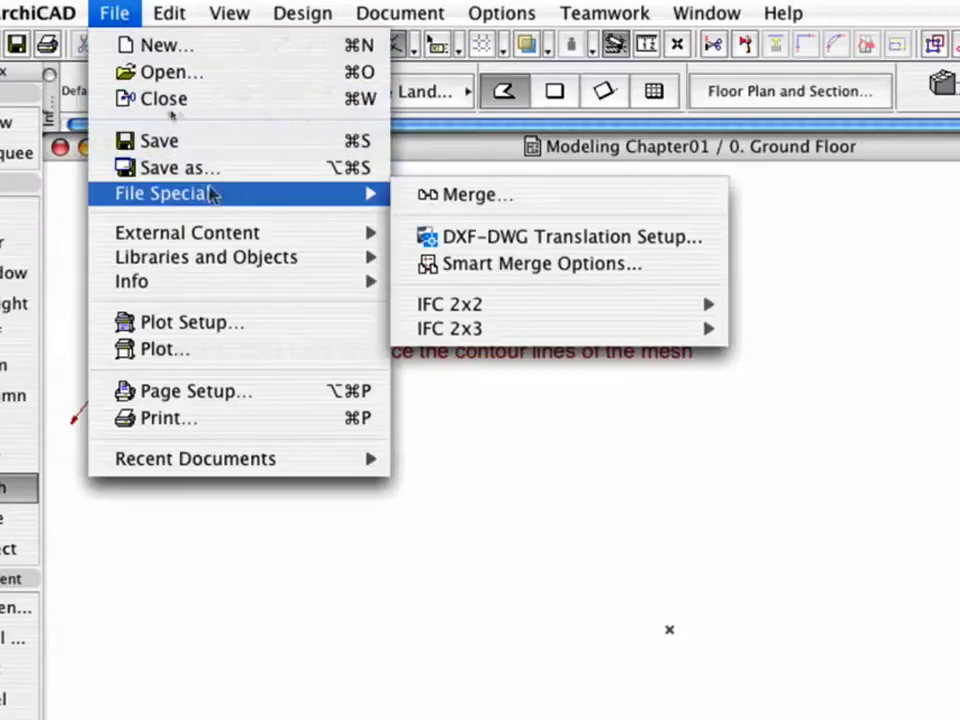
pyautogui.click(536, 197)
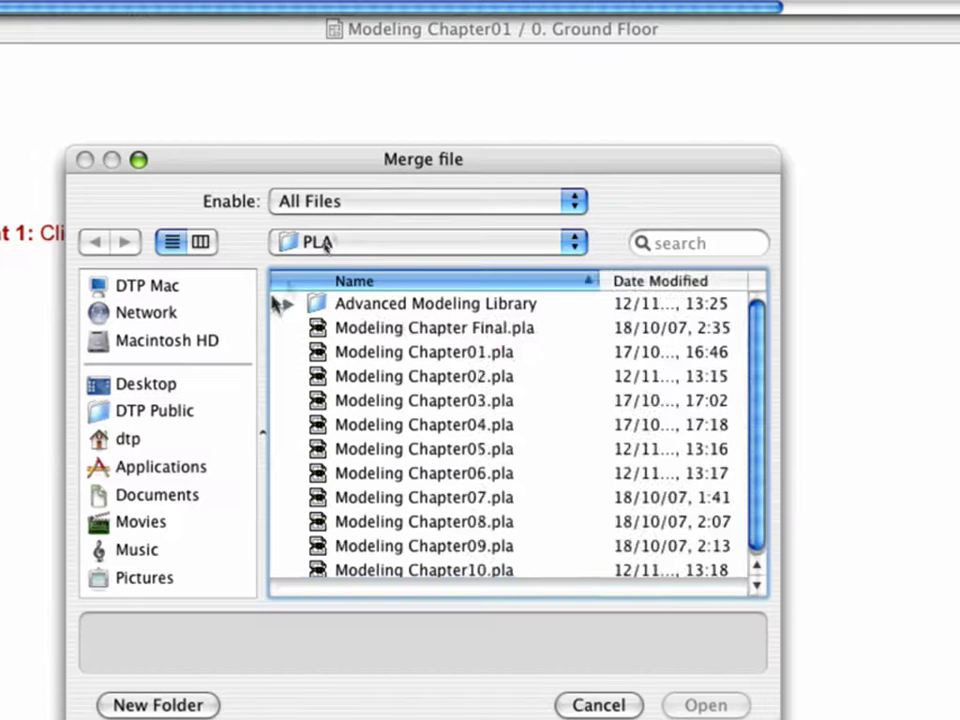
pyautogui.click(484, 420)
pyautogui.click(368, 204)
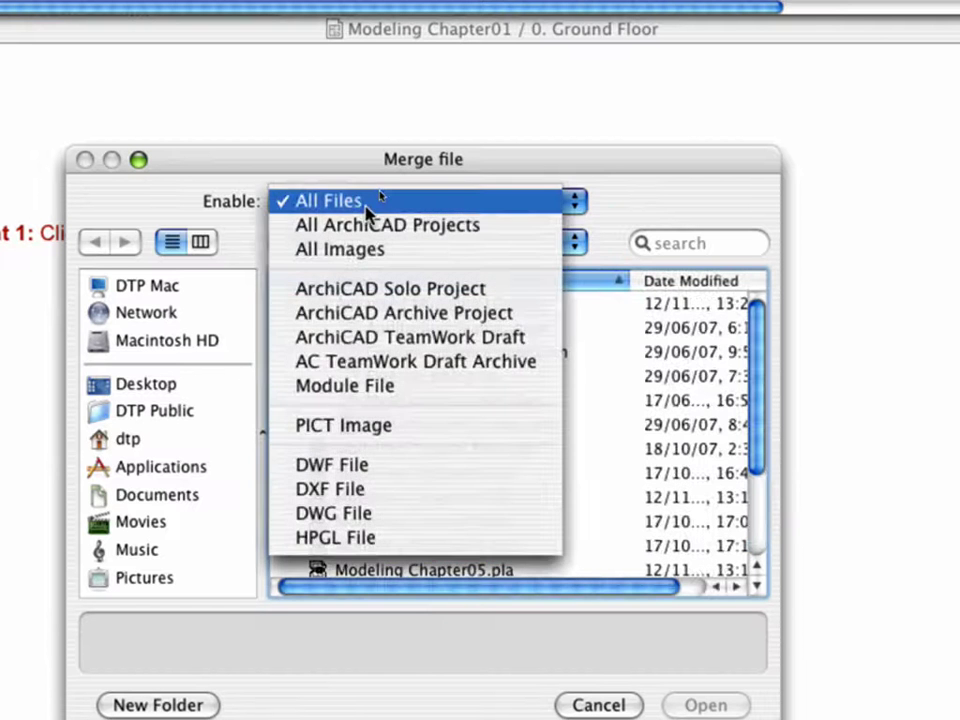
pyautogui.click(370, 300)
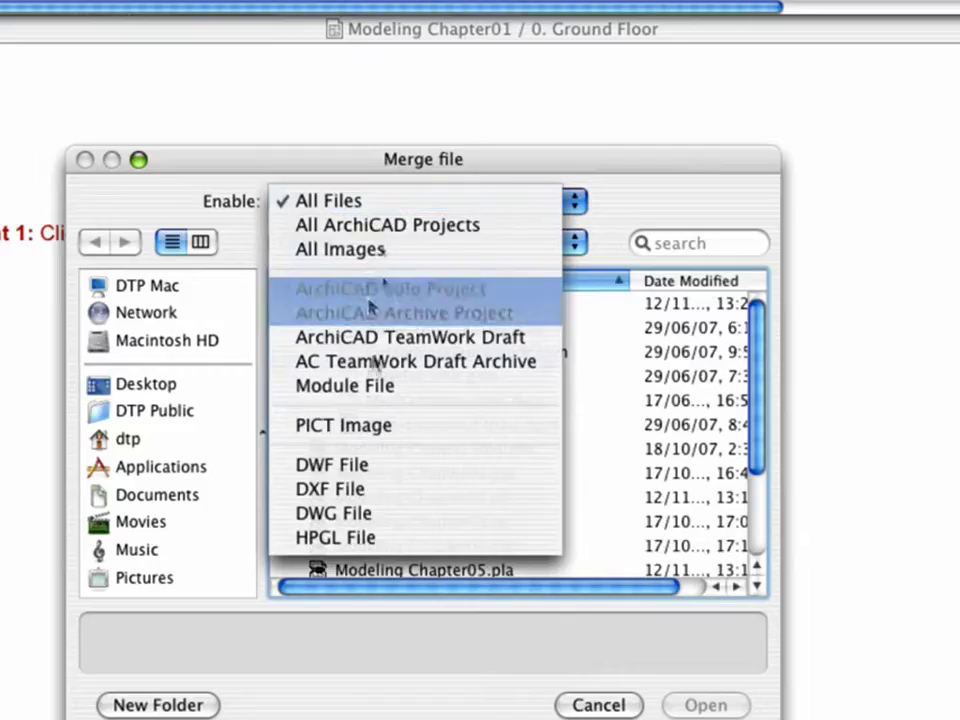
pyautogui.click(405, 518)
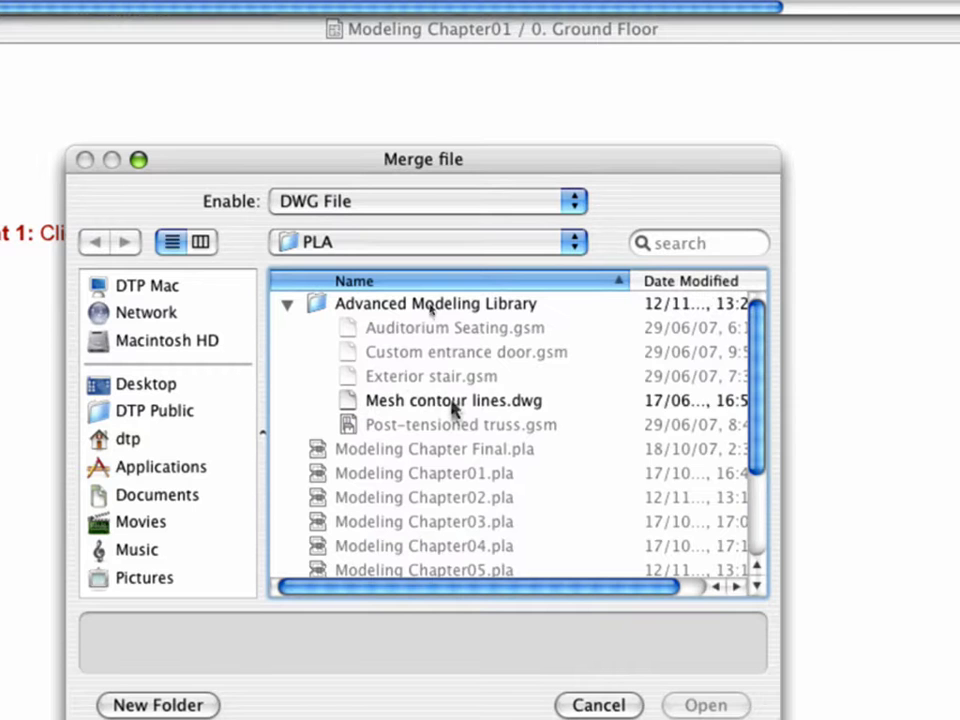
pyautogui.click(452, 402)
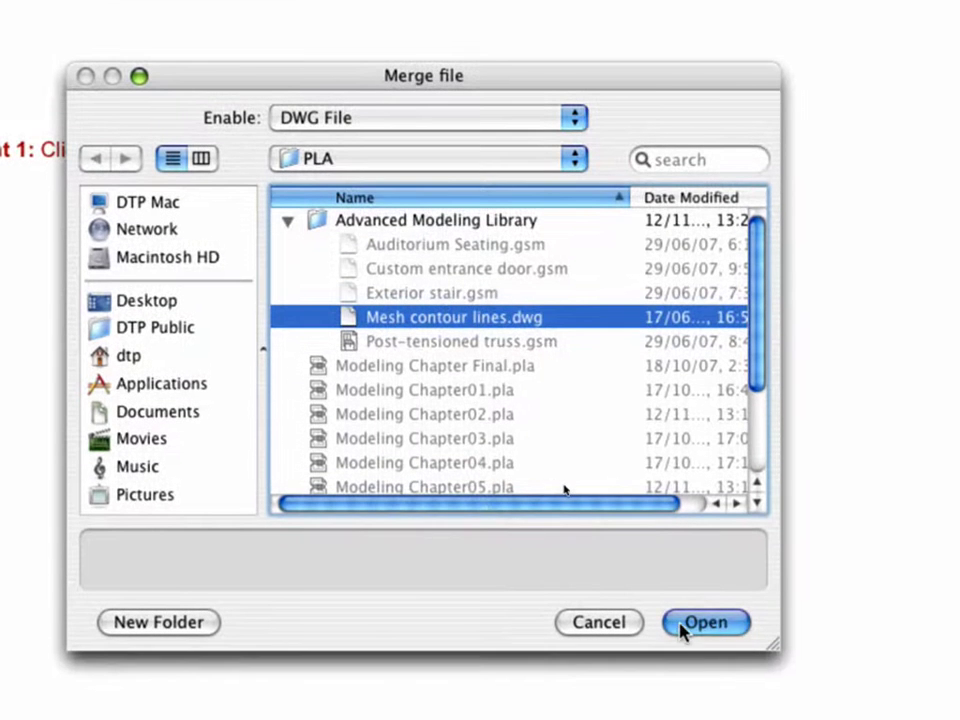
pyautogui.click(683, 624)
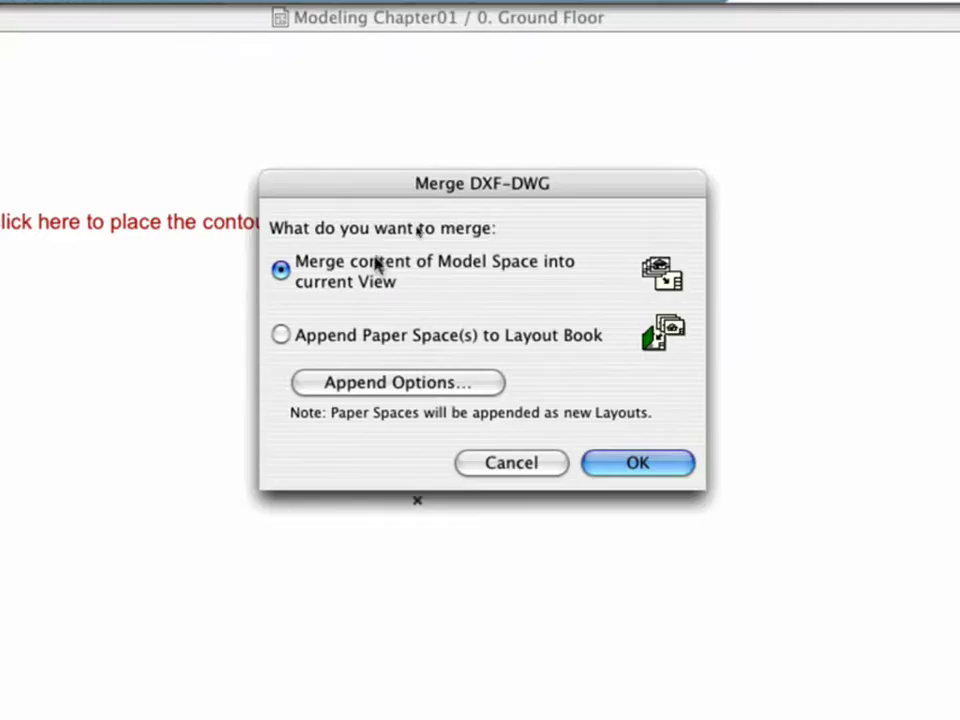
# Merge the Model Space into the current view and skip locating the simplex.shx font.
pyautogui.click(609, 458)
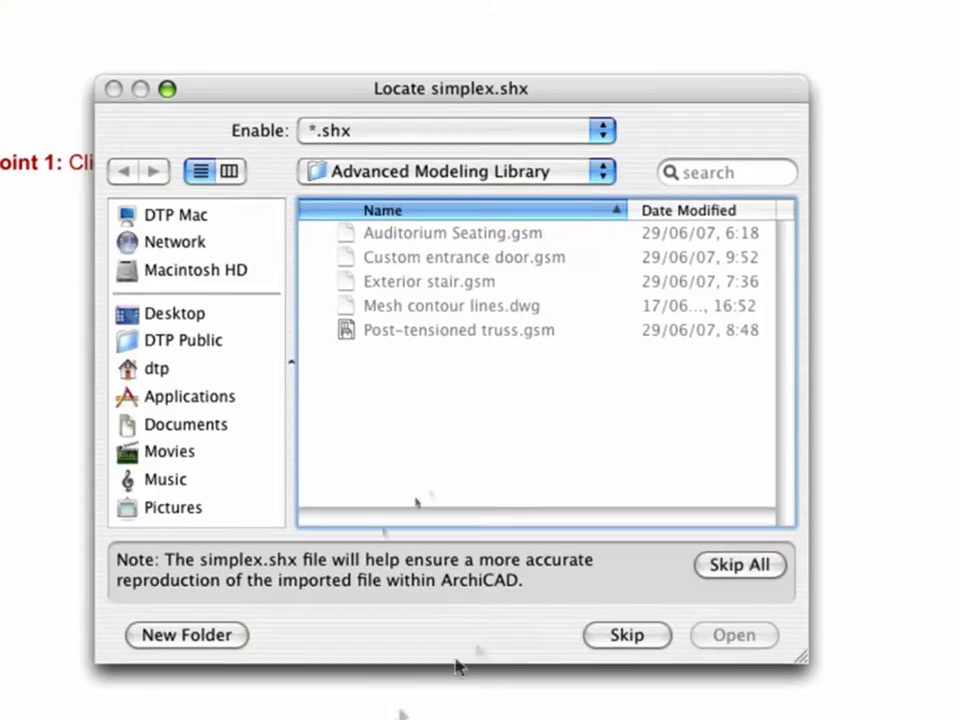
pyautogui.click(753, 568)
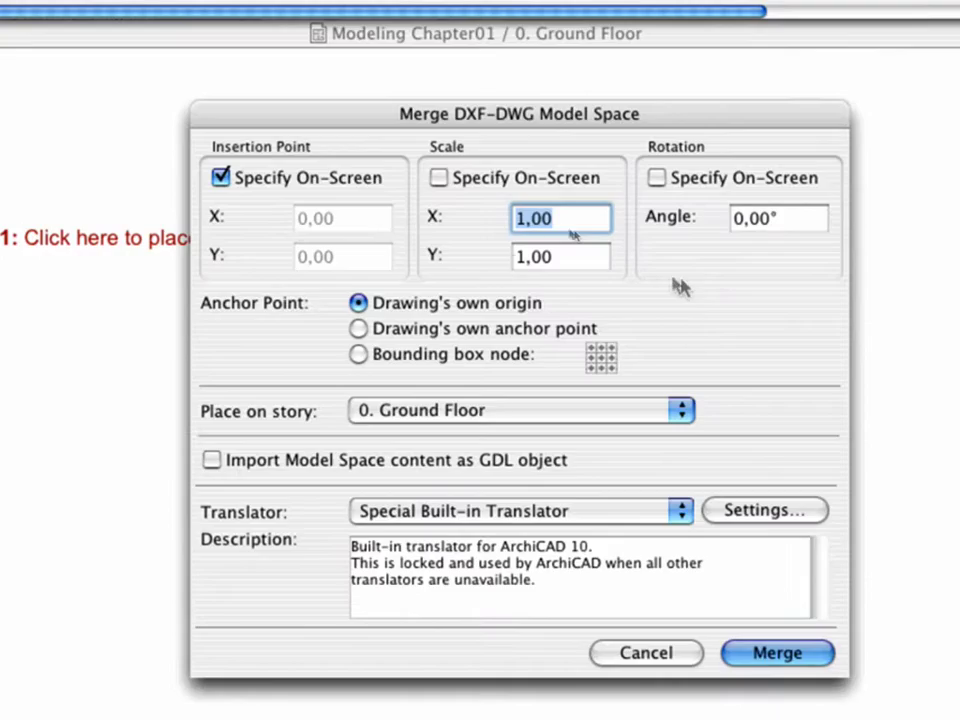
# Keep on-screen insertion, set the anchor to Bounding box node, and merge the drawing.
pyautogui.click(217, 181)
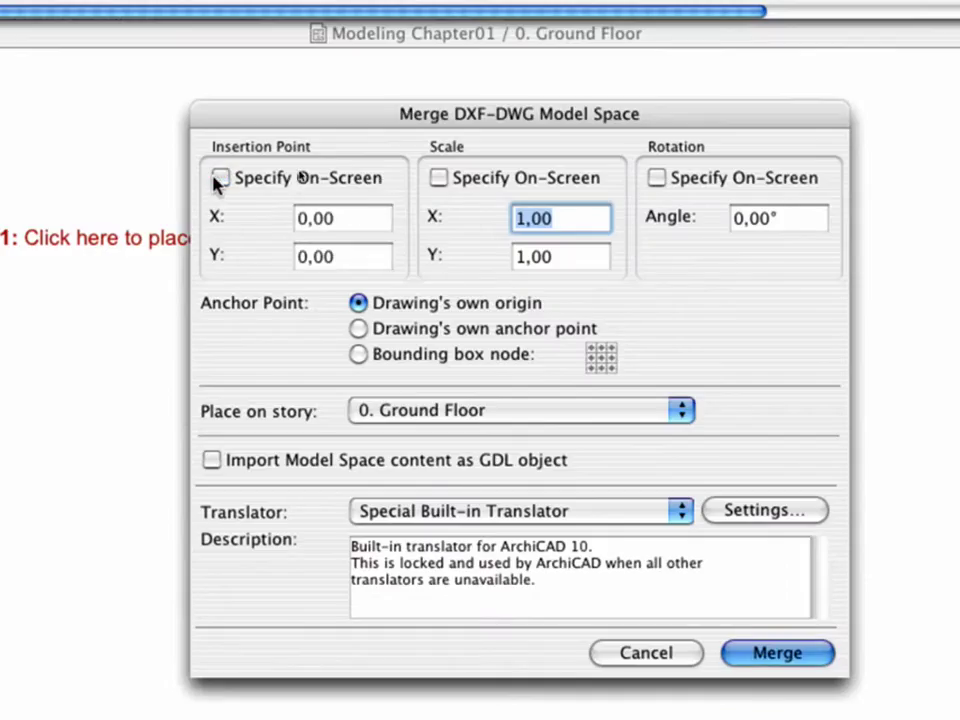
pyautogui.click(216, 181)
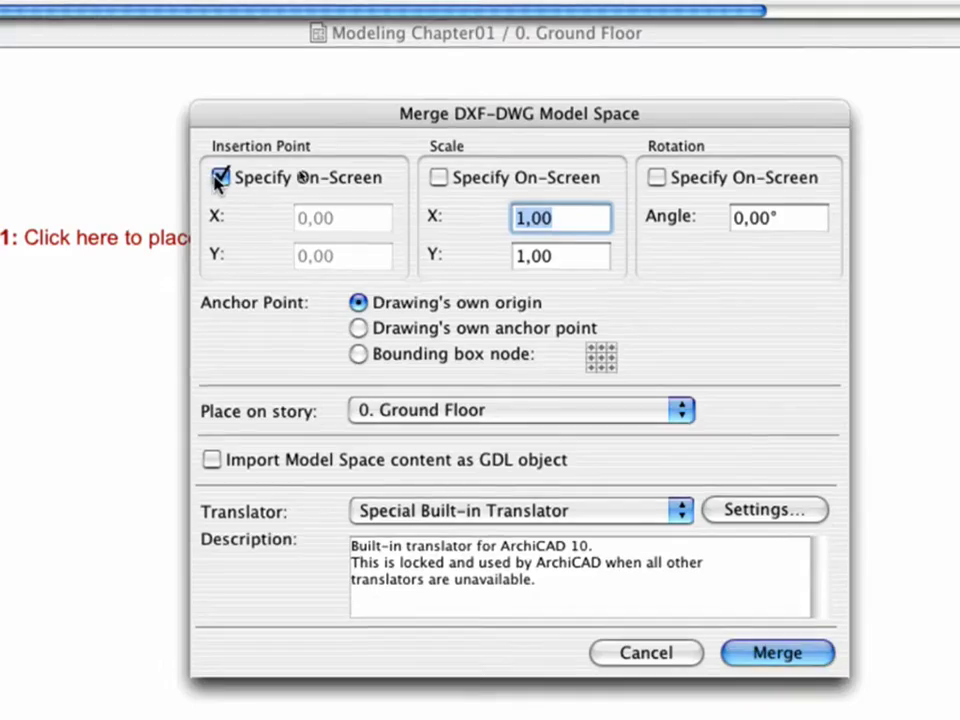
pyautogui.click(359, 354)
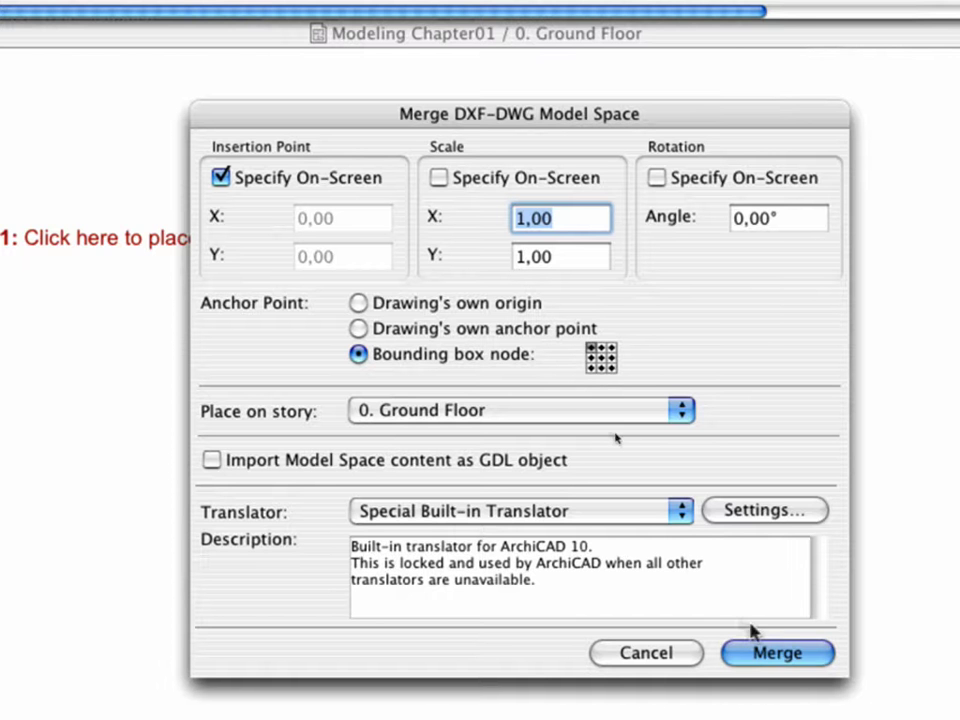
pyautogui.click(819, 662)
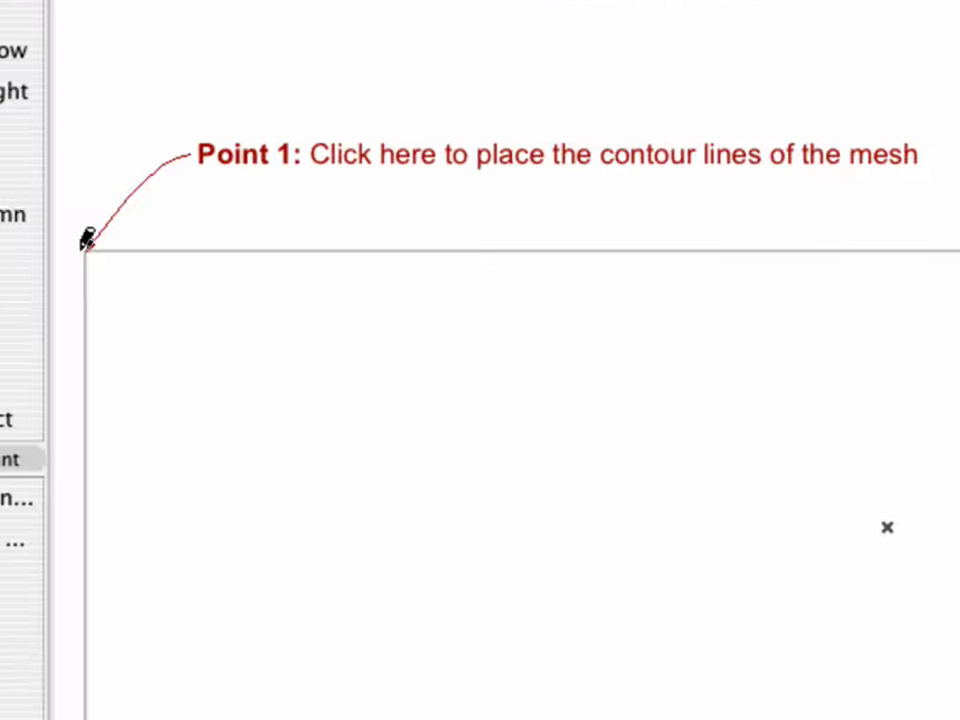
# Place the contour drawing at Point 1 and draw a rectangular mesh across its corners.
pyautogui.click(89, 244)
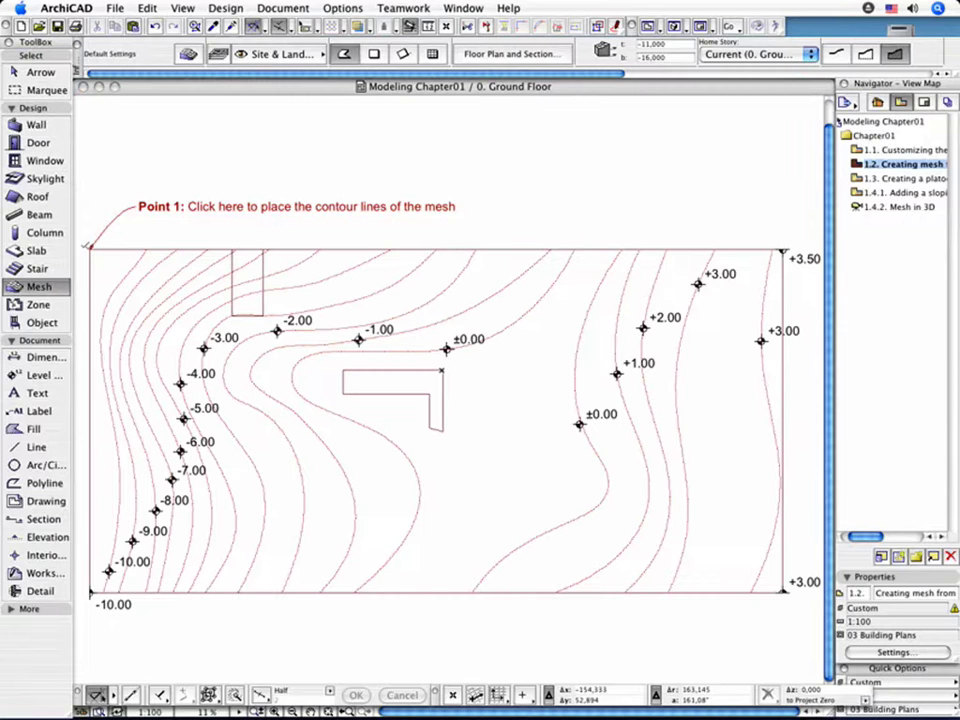
pyautogui.click(90, 246)
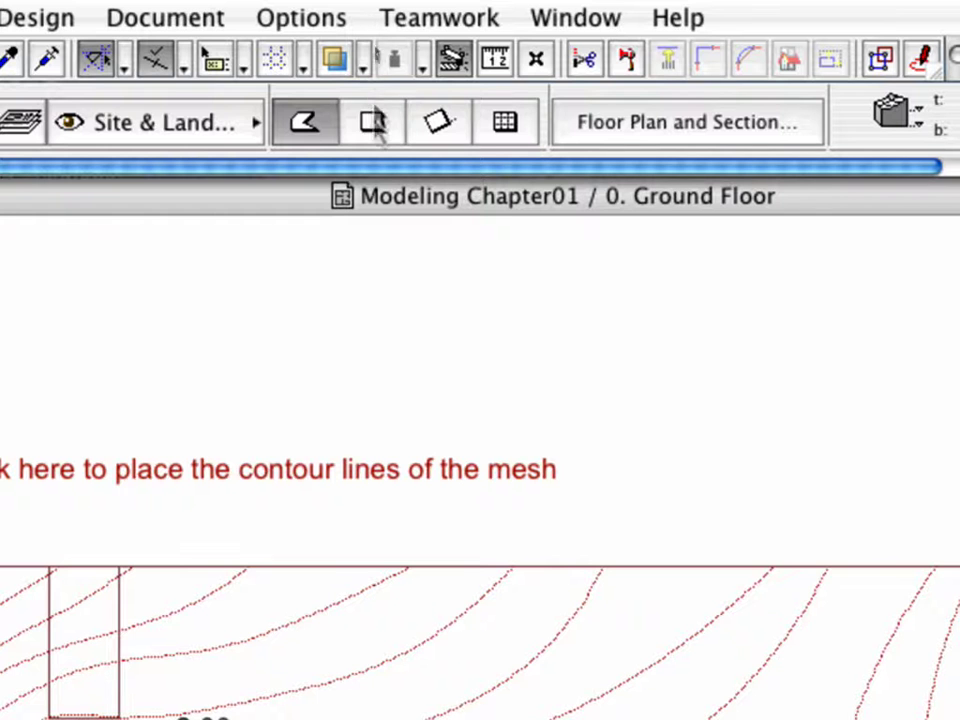
pyautogui.click(380, 134)
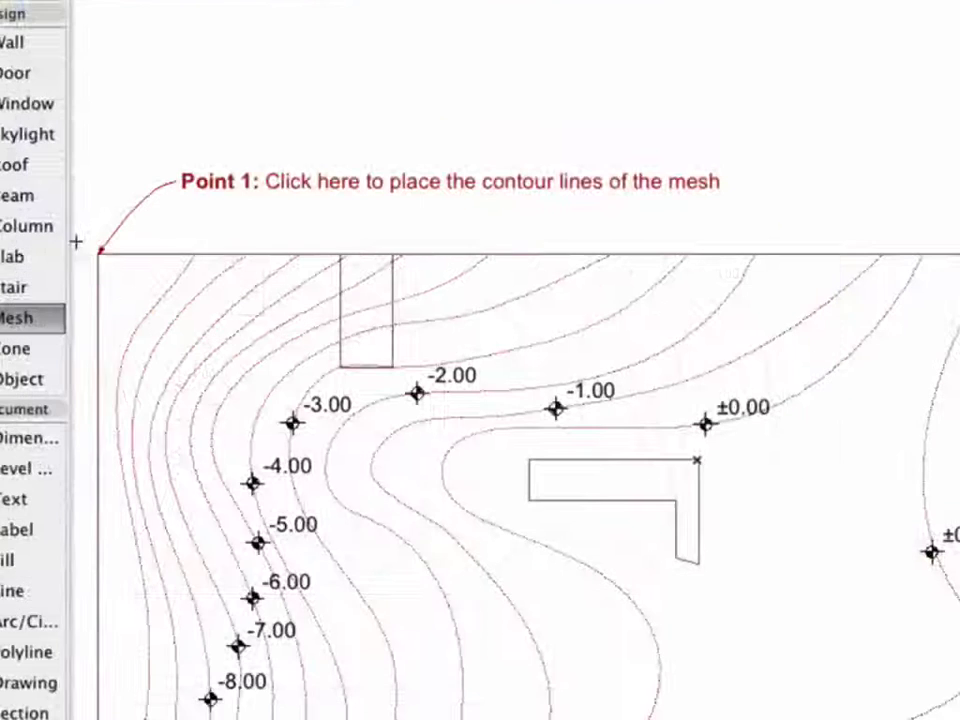
pyautogui.click(100, 253)
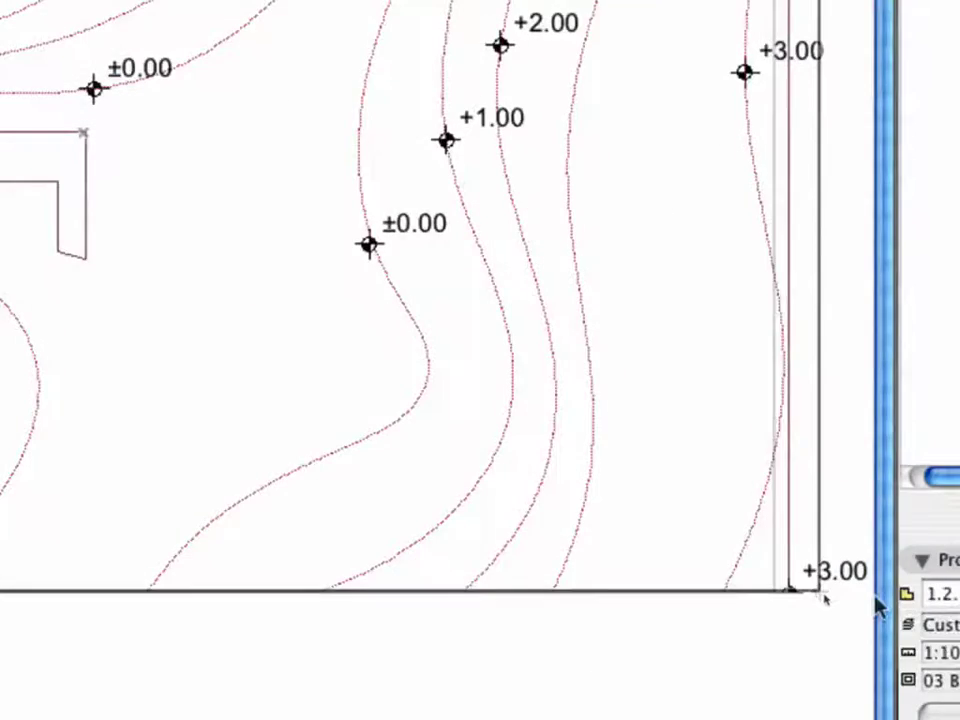
pyautogui.click(733, 582)
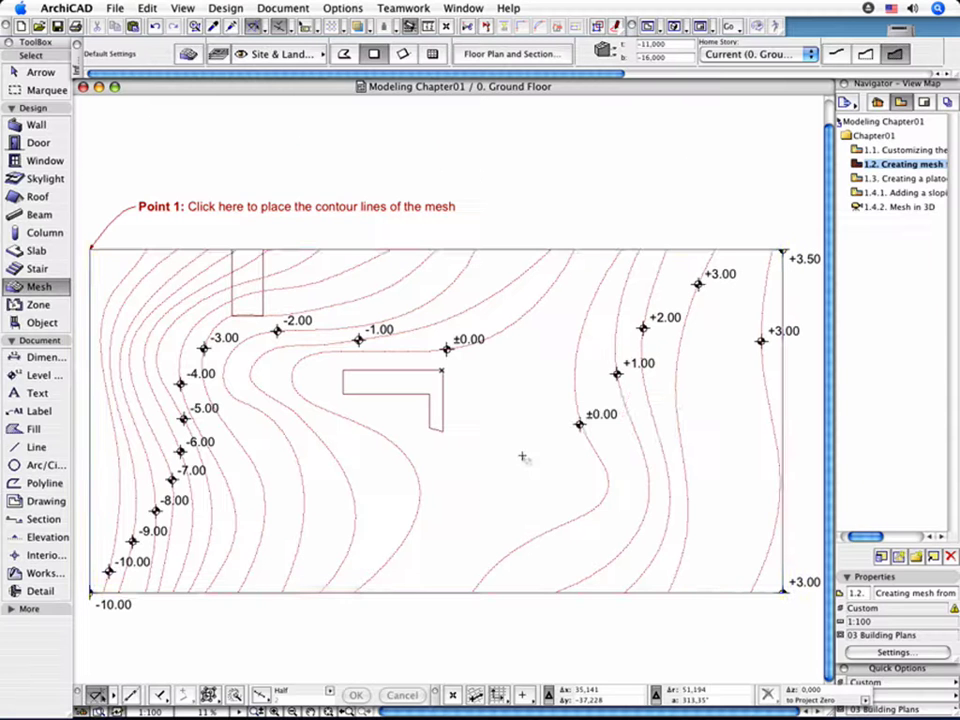
# Select the mesh and add points along the leftmost contour, fitted to user ridges.
pyautogui.keyDown('shift'); pyautogui.click(522, 456); pyautogui.keyUp('shift')
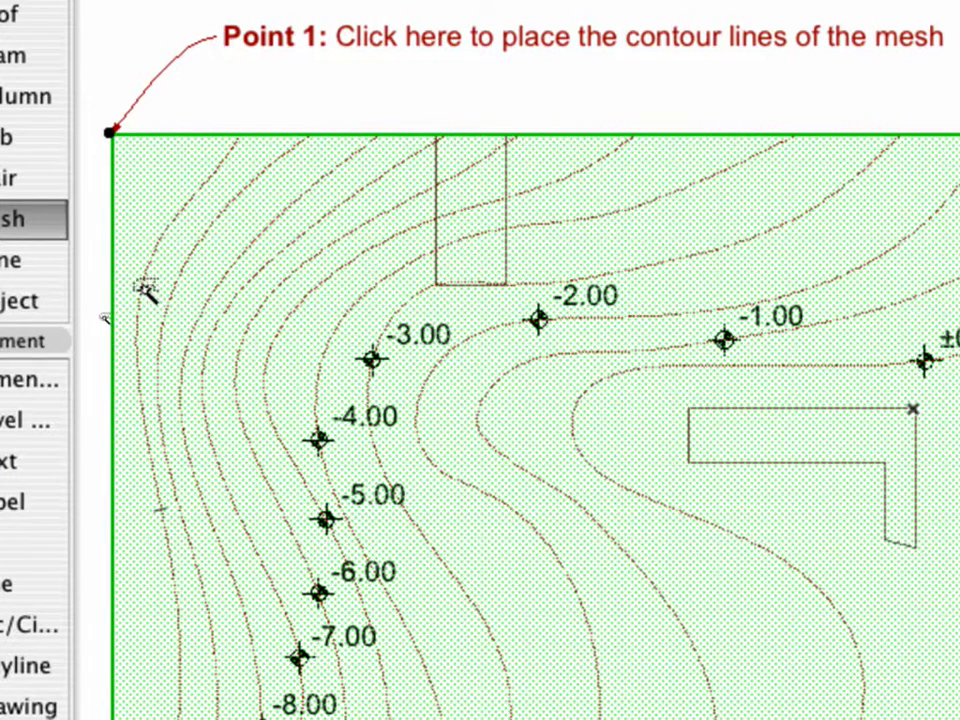
pyautogui.click(147, 292)
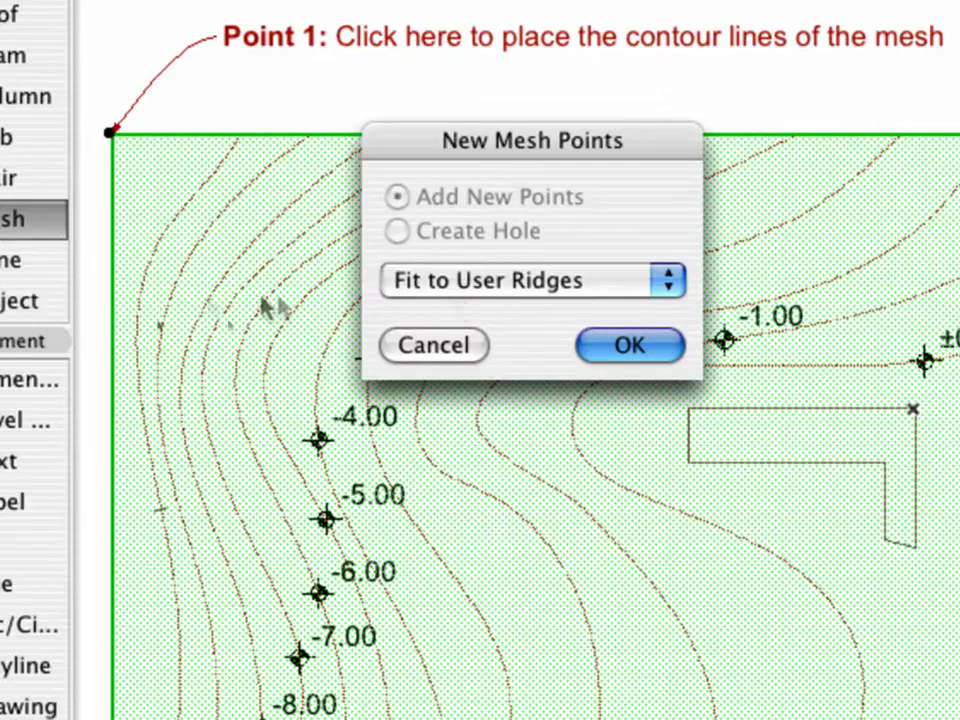
pyautogui.click(460, 283)
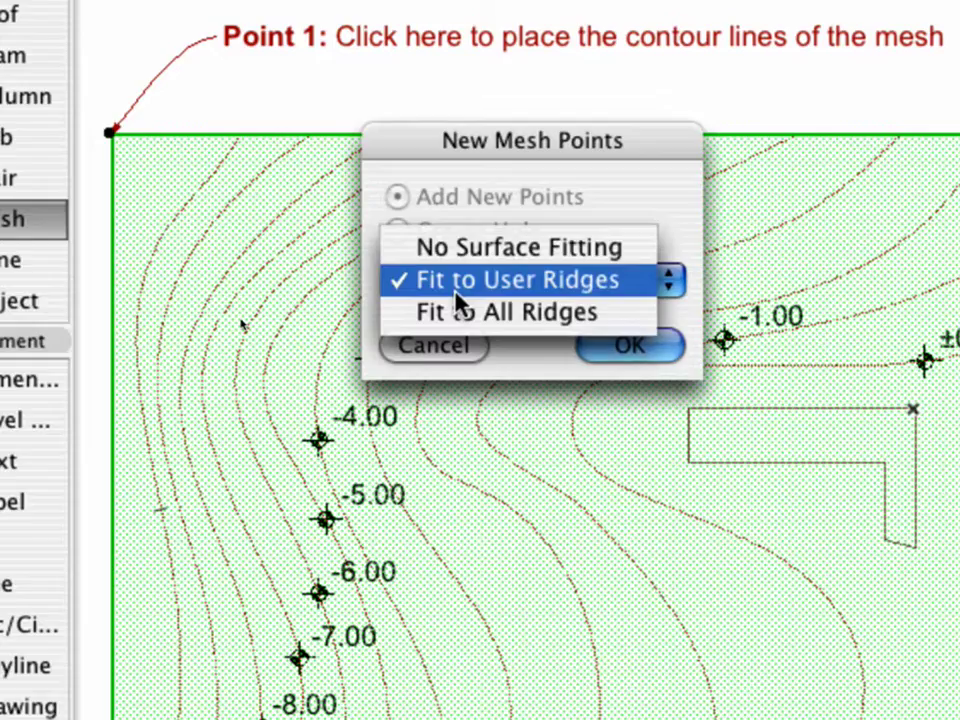
pyautogui.click(456, 298)
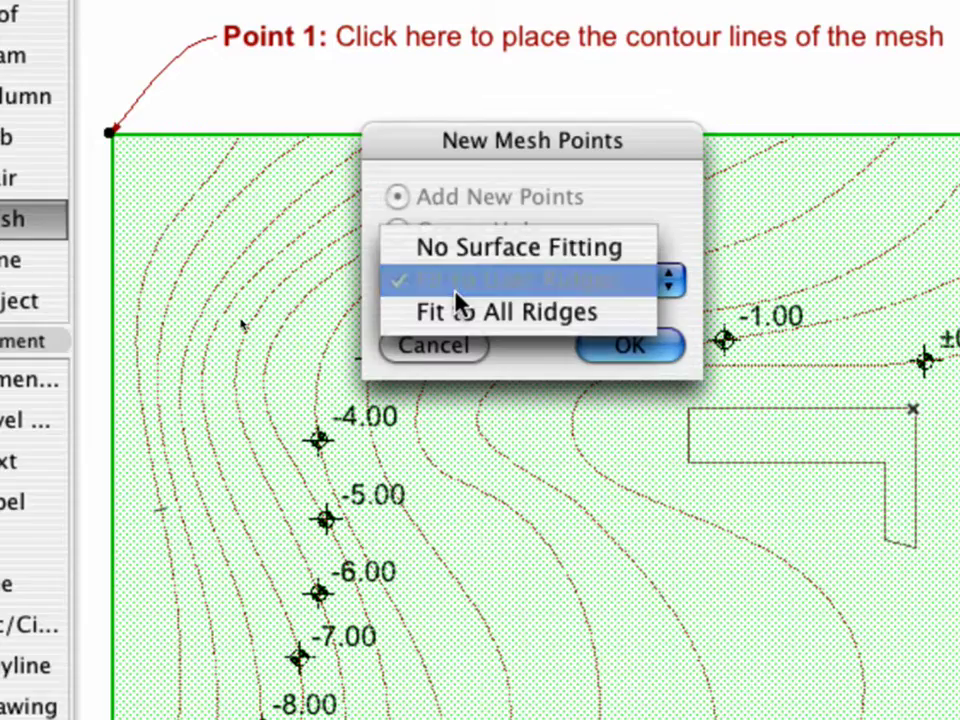
pyautogui.click(632, 345)
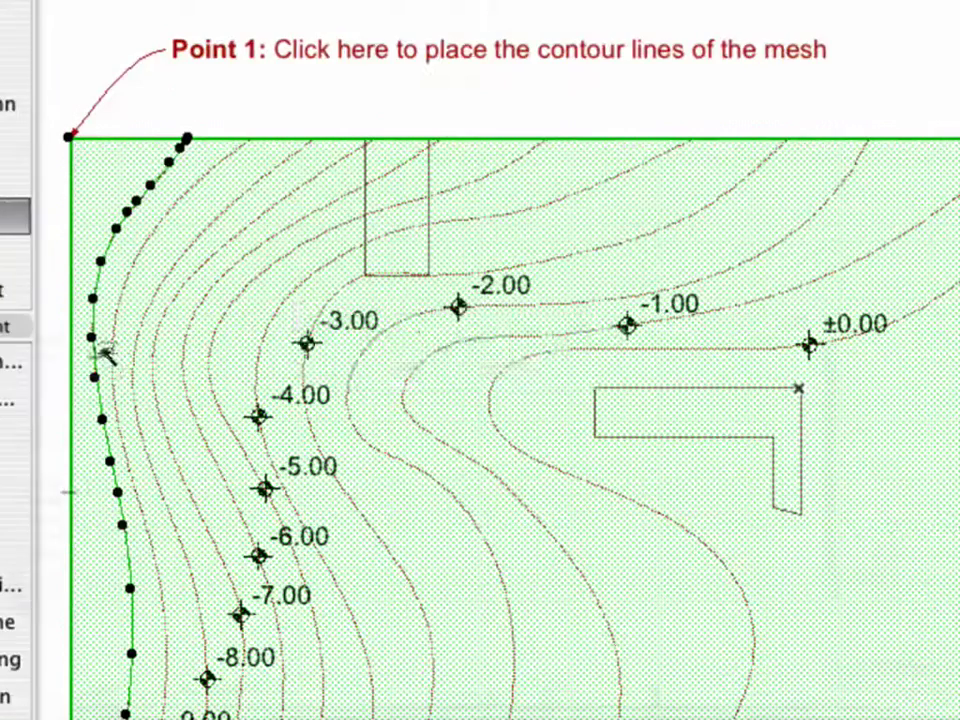
# Add mesh points along the next five contour lines on the left side of the site.
pyautogui.doubleClick(110, 355)
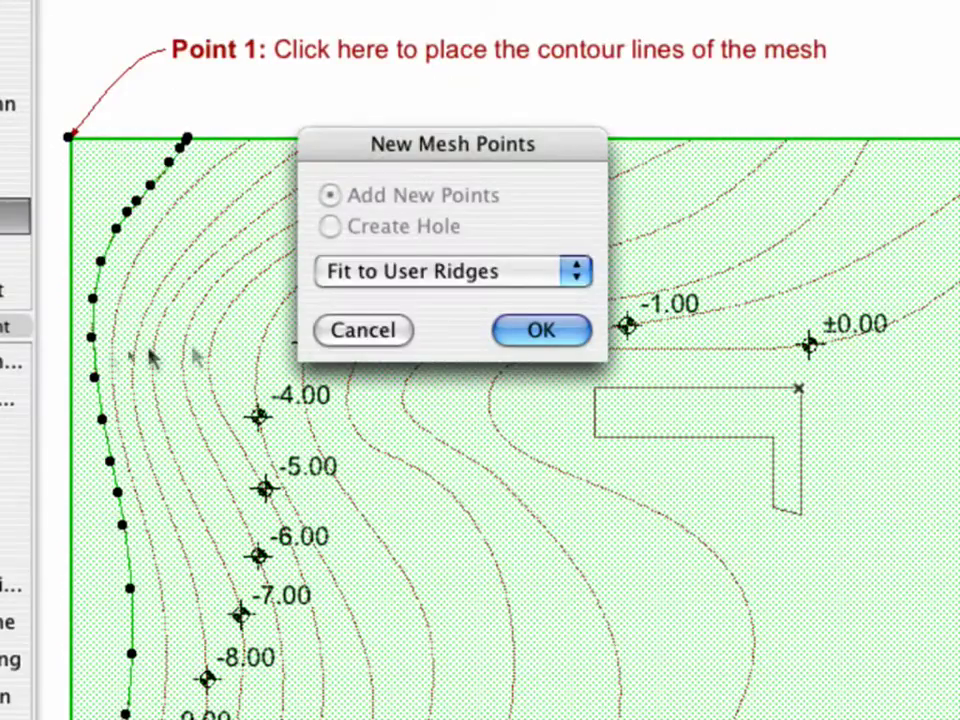
pyautogui.click(513, 328)
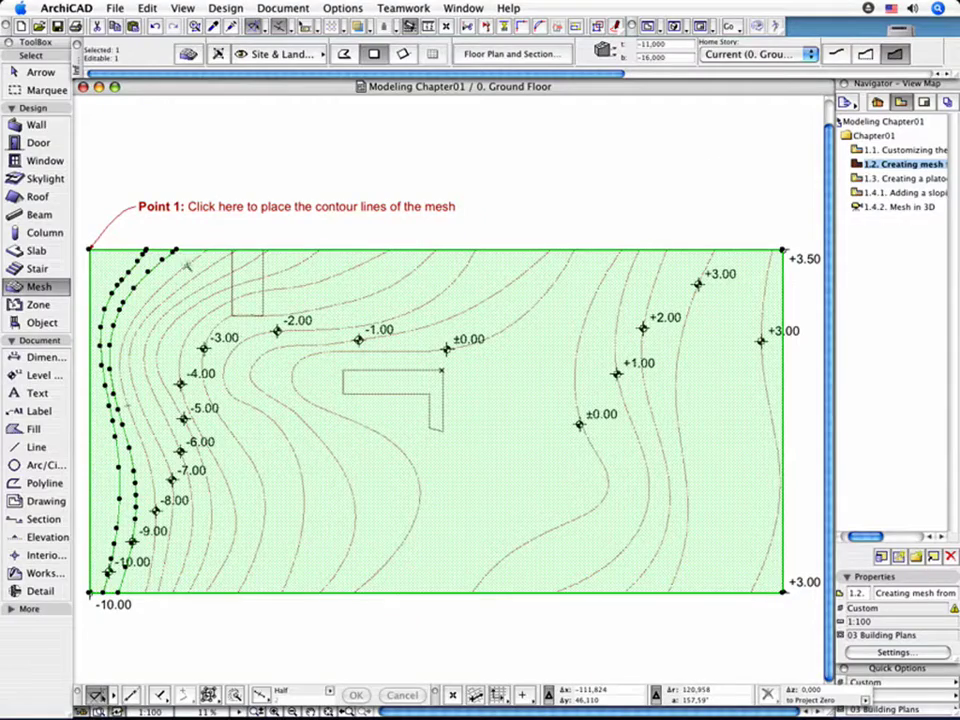
pyautogui.doubleClick(188, 265)
pyautogui.press('Return')
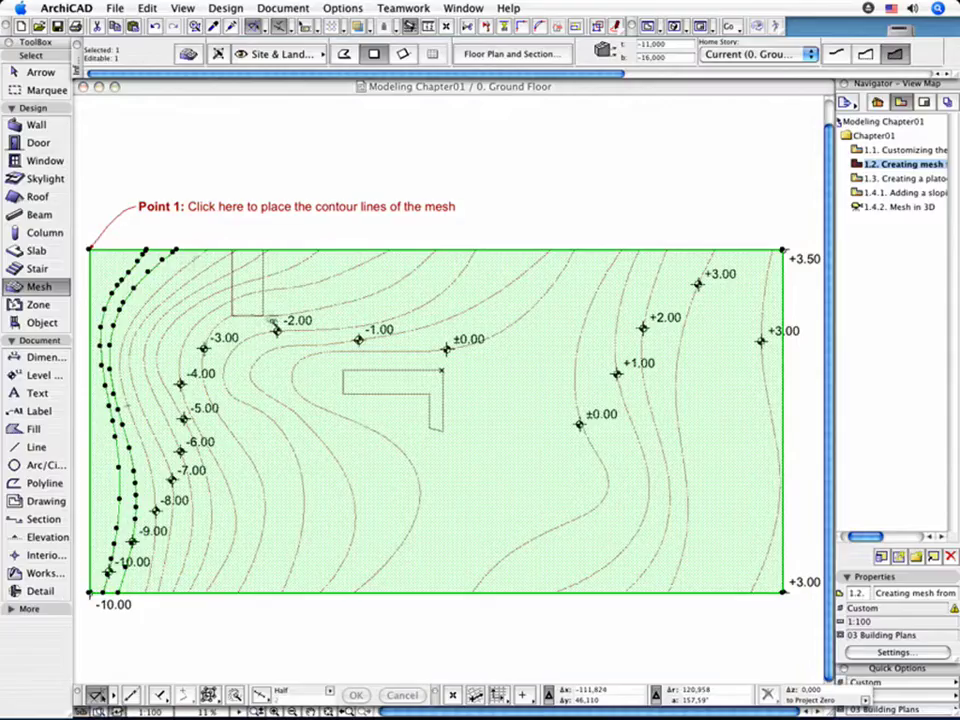
pyautogui.click(171, 293)
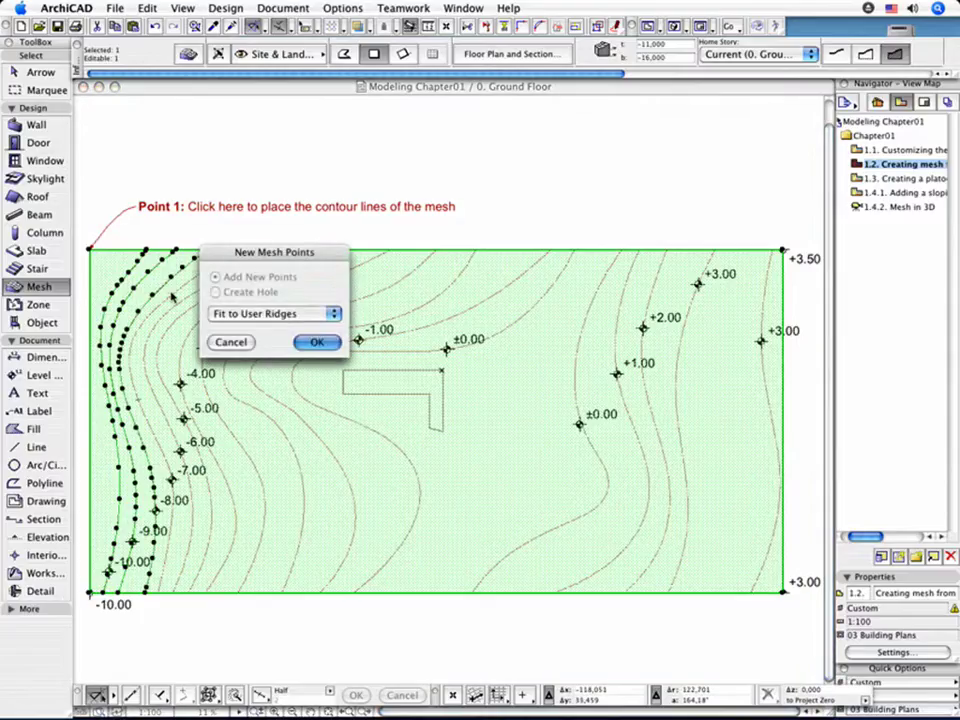
pyautogui.press('Return')
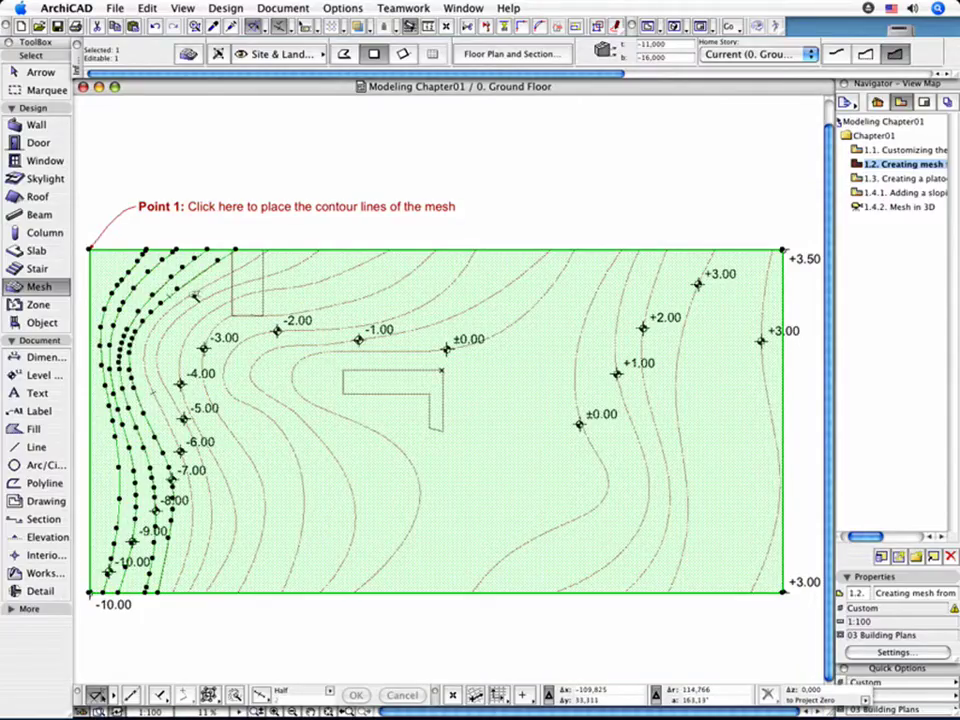
pyautogui.doubleClick(195, 295)
pyautogui.press('Return')
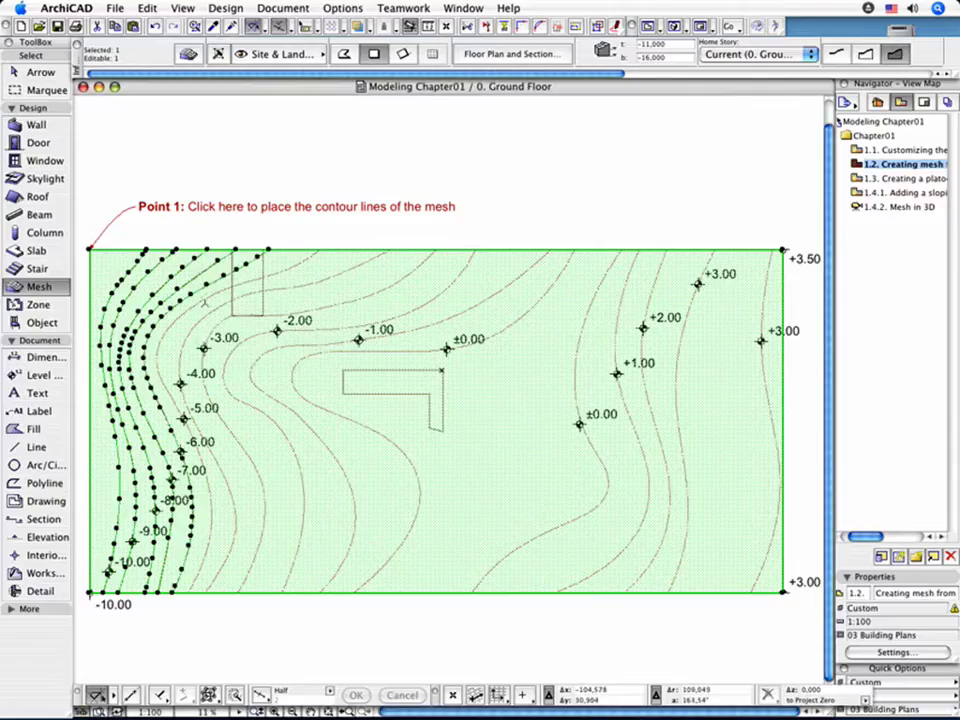
pyautogui.click(205, 302)
pyautogui.press('Return')
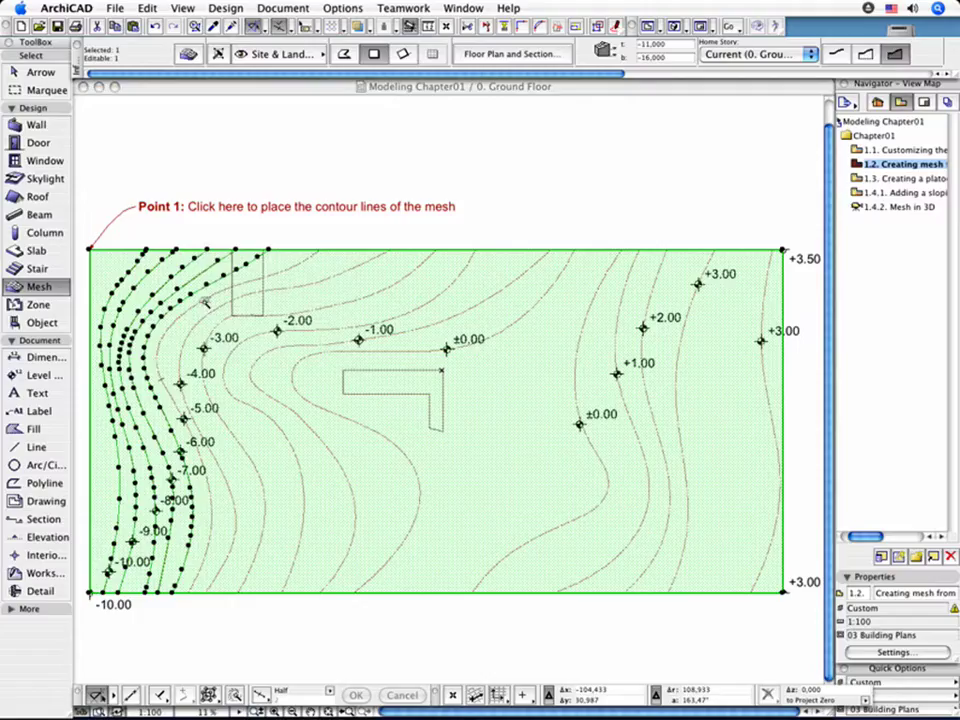
pyautogui.click(210, 309)
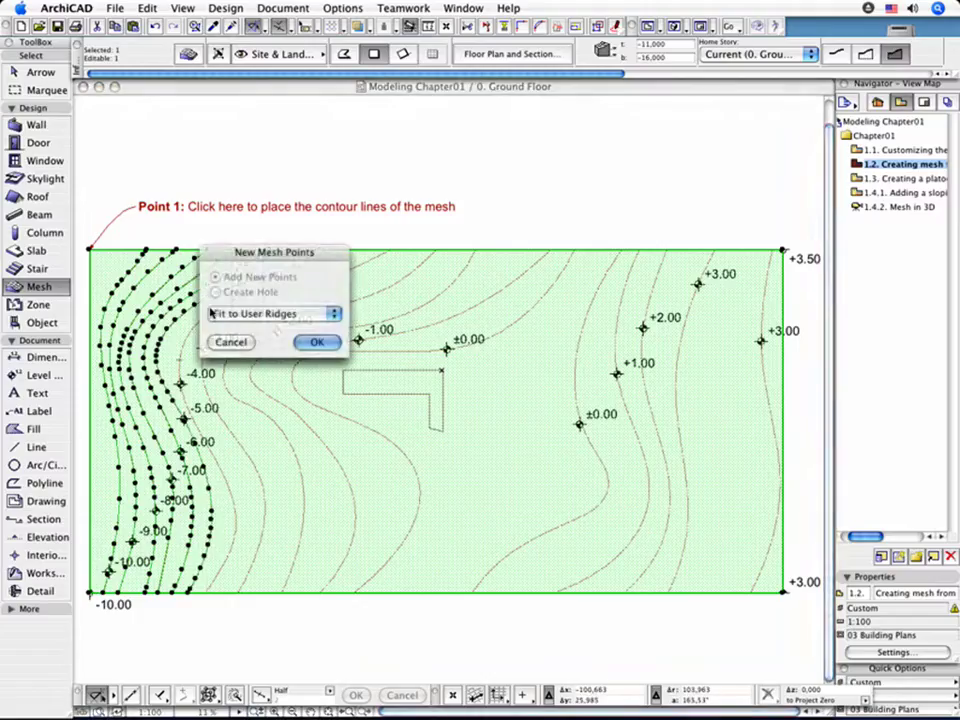
pyautogui.press('Return')
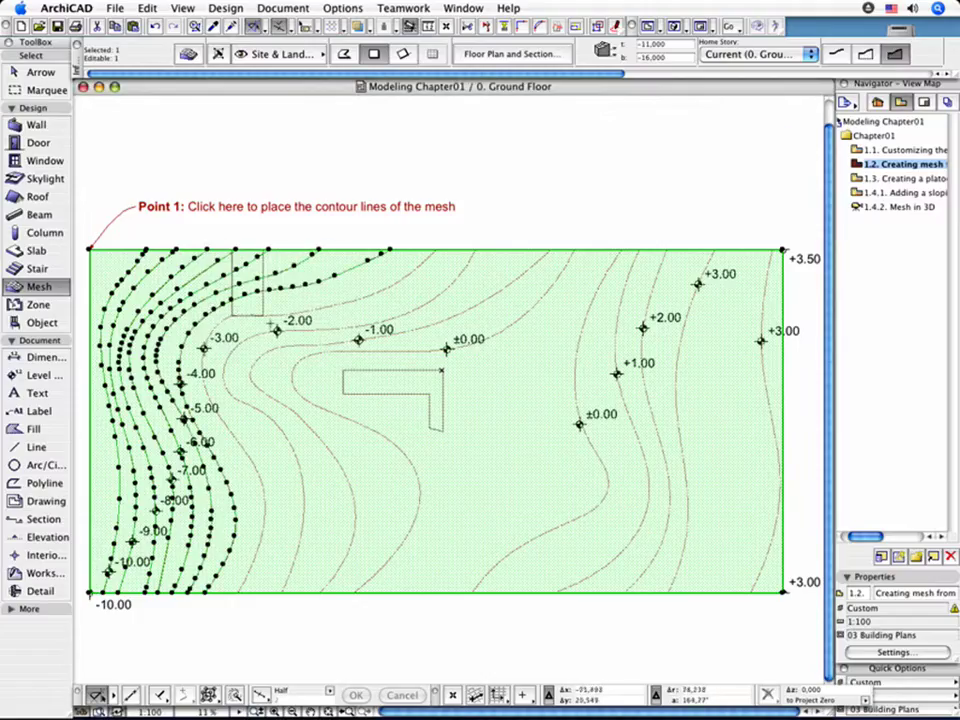
# Add mesh points along the middle contours, including the -1.00 and ±0.00 lines.
pyautogui.click(326, 311)
pyautogui.press('Return')
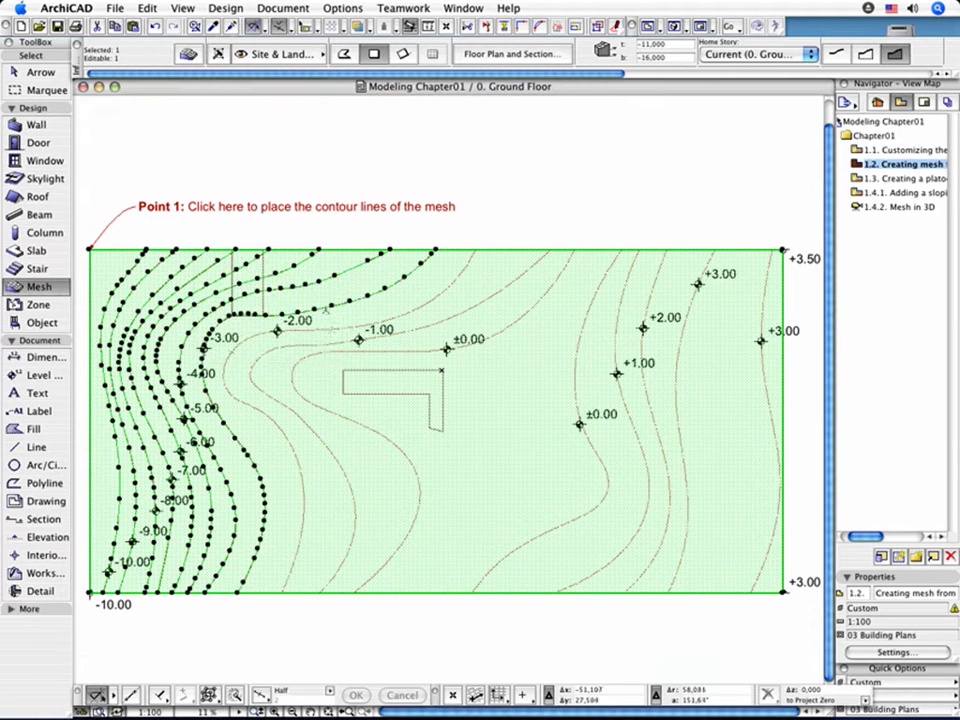
pyautogui.click(332, 332)
pyautogui.press('Return')
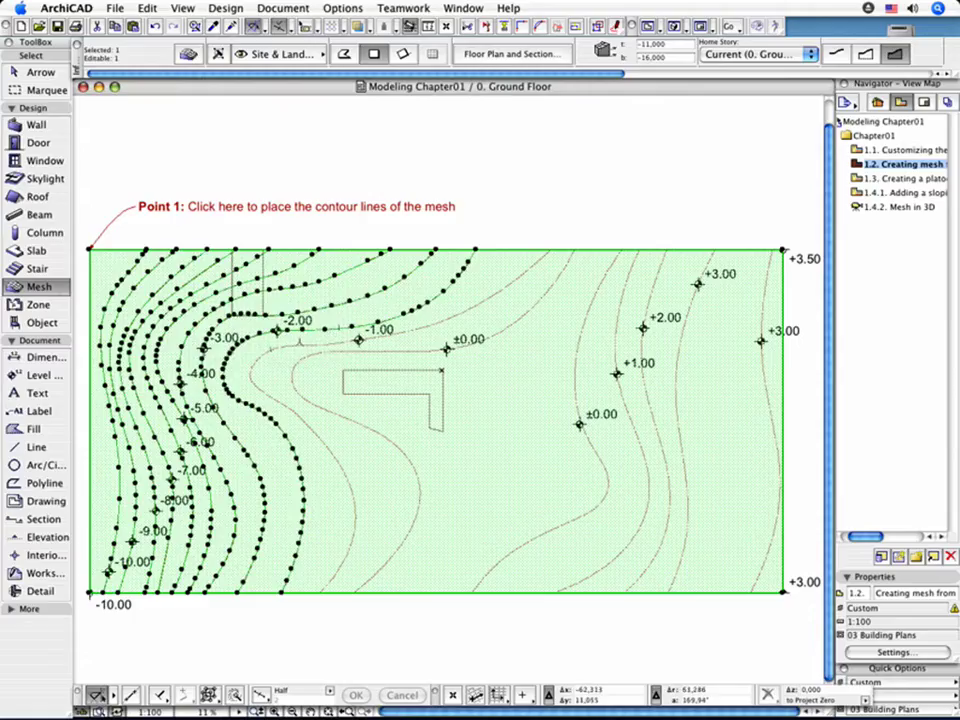
pyautogui.click(301, 345)
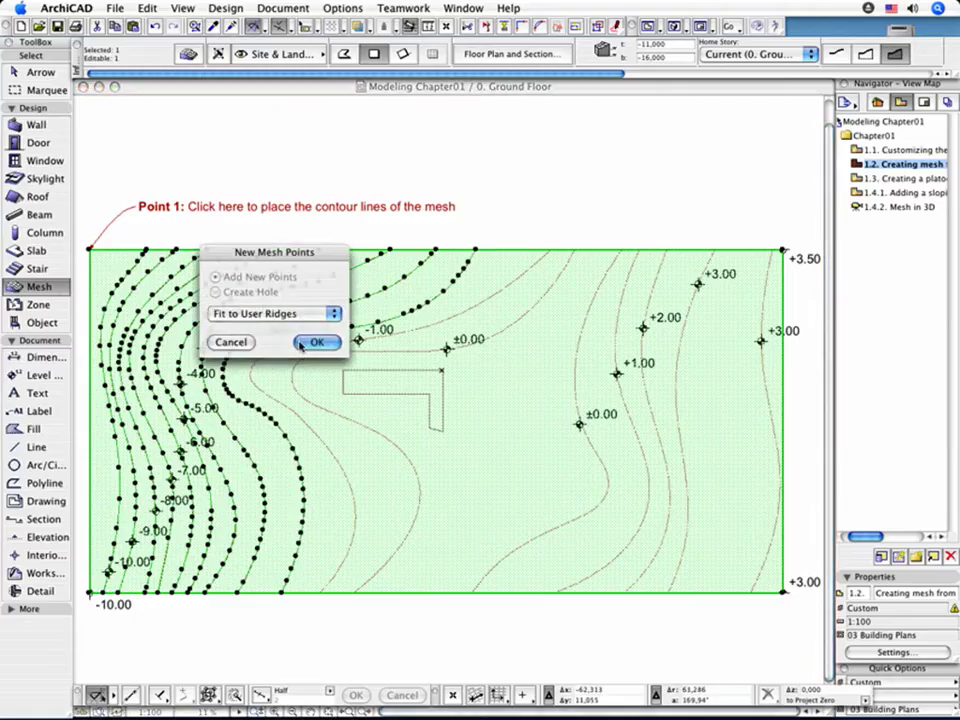
pyautogui.press('Return')
pyautogui.click(310, 352)
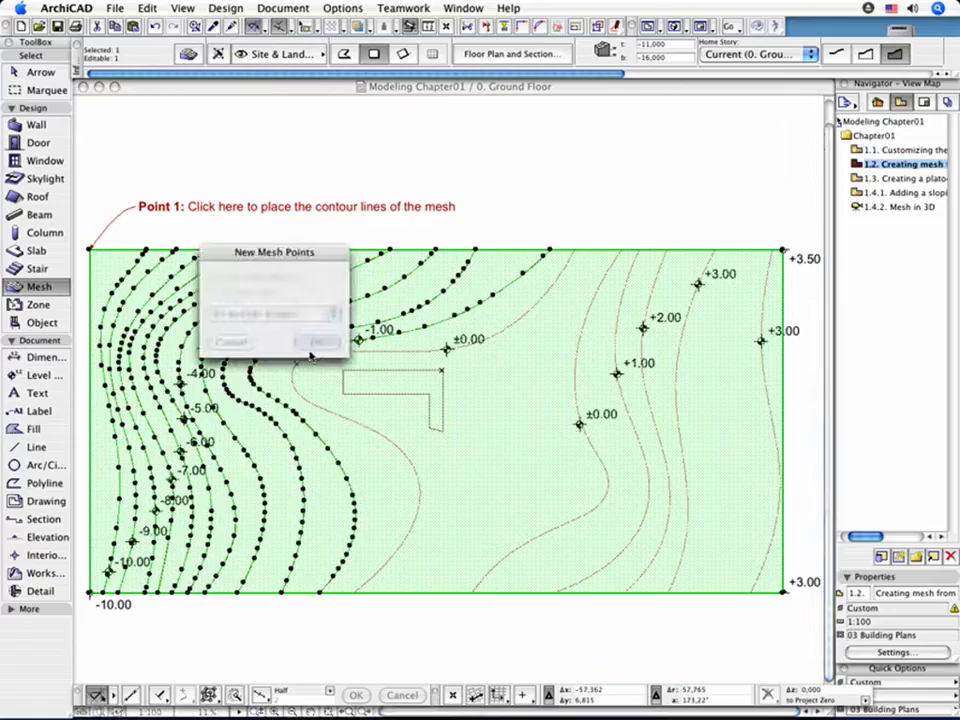
pyautogui.press('Return')
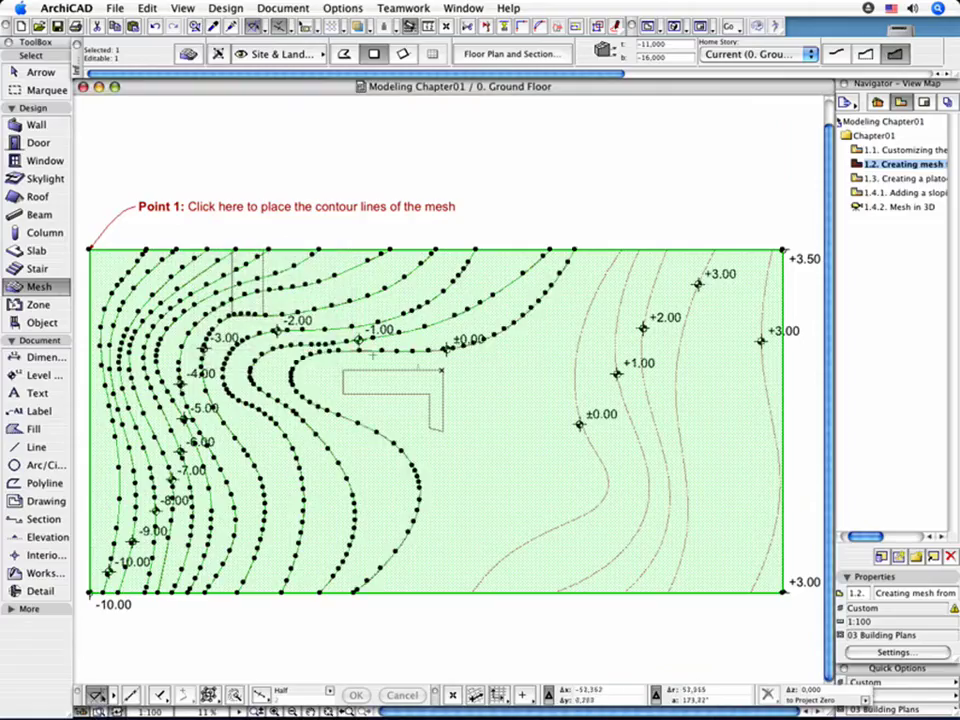
# Add mesh points along the right ±0.00, +1.00, +2.00, +3.00 and rightmost contours.
pyautogui.click(580, 355)
pyautogui.press('Return')
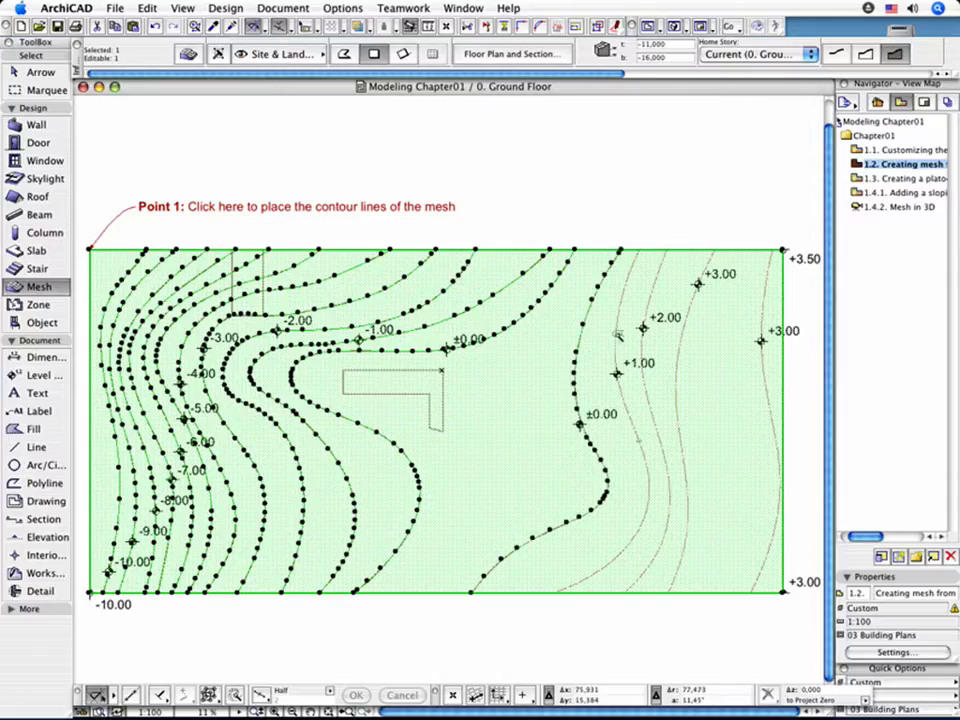
pyautogui.click(618, 336)
pyautogui.press('Return')
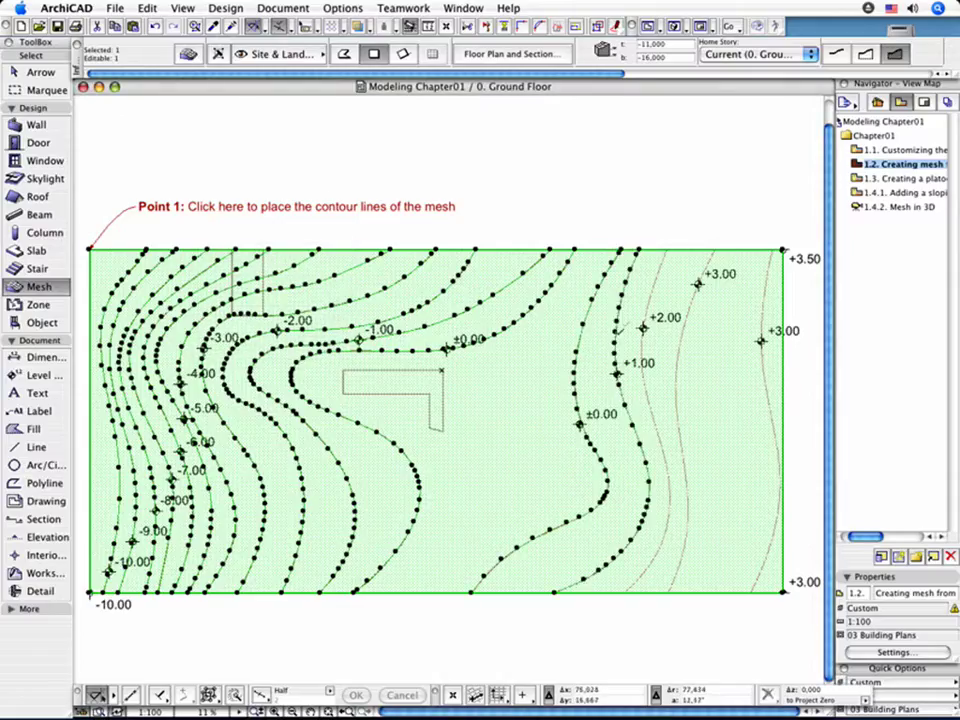
pyautogui.click(650, 304)
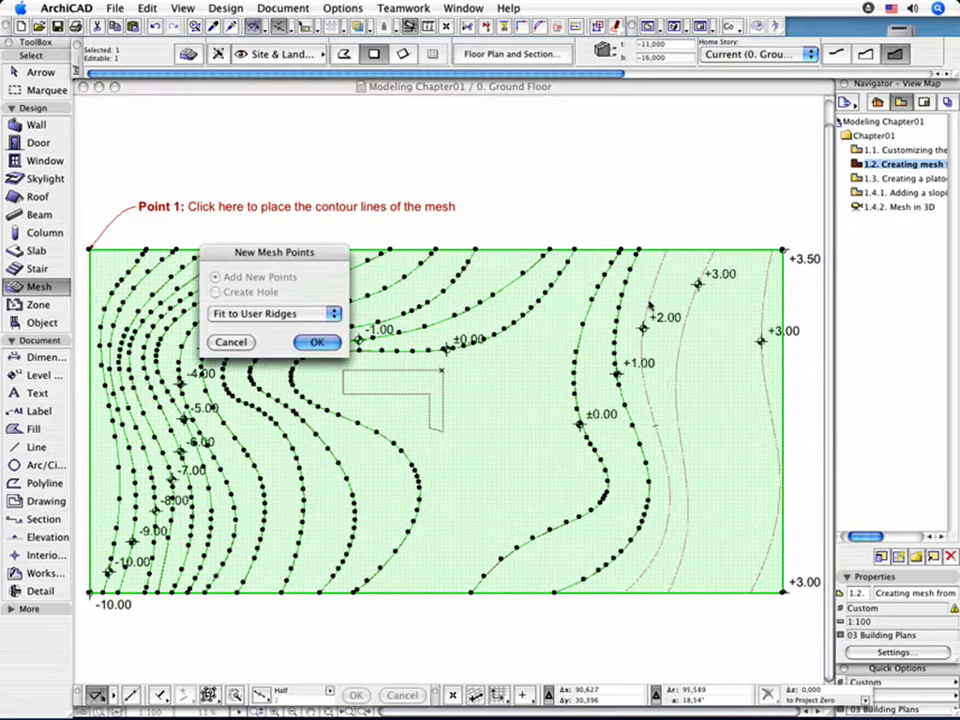
pyautogui.press('Return')
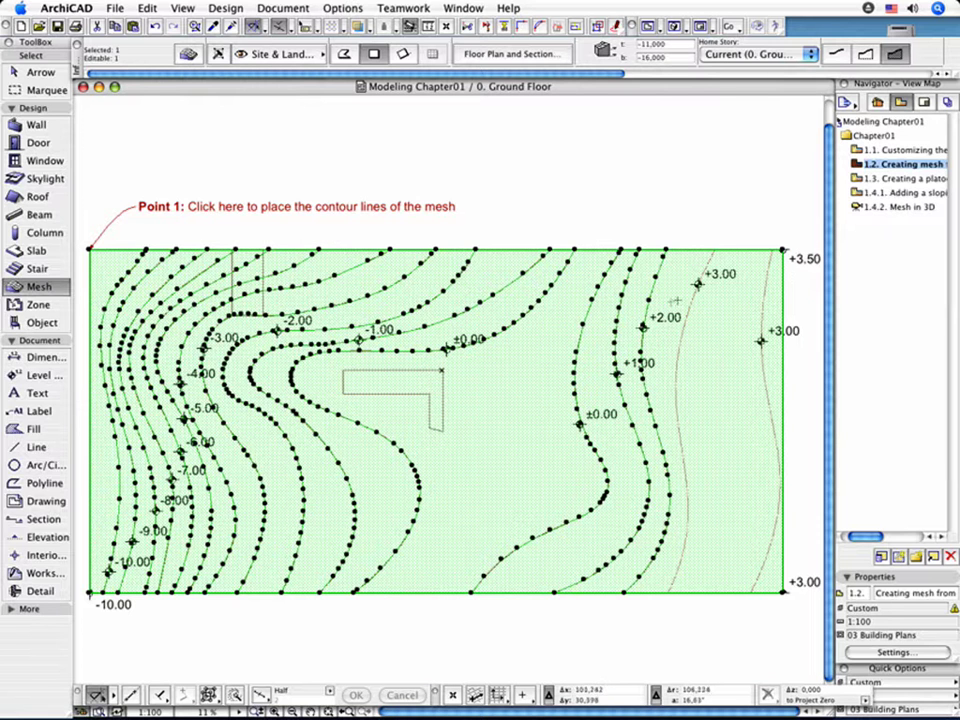
pyautogui.click(692, 298)
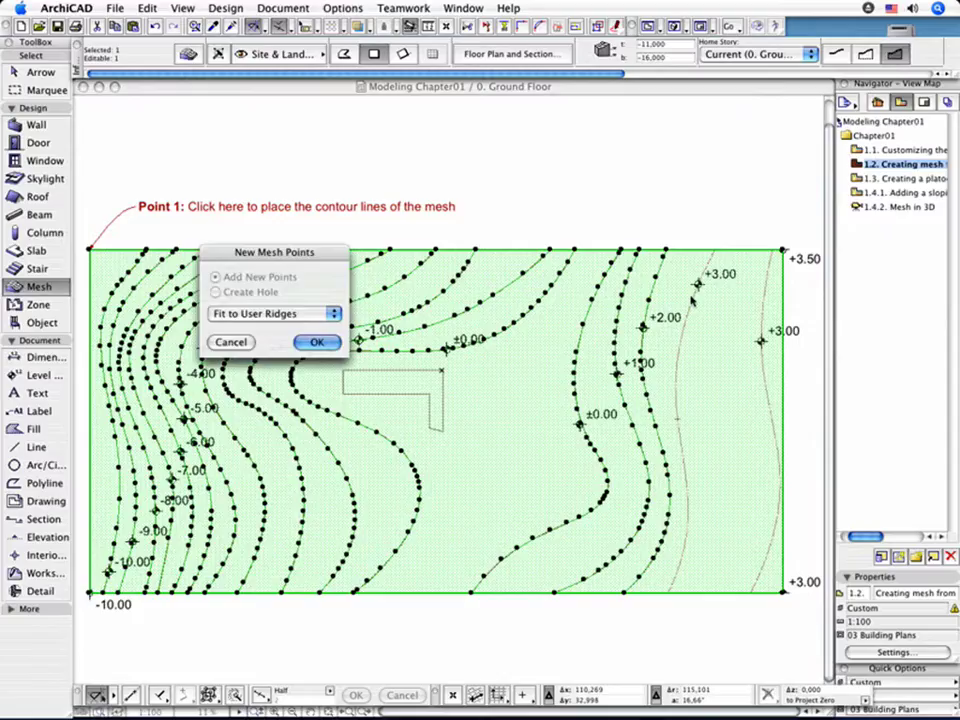
pyautogui.press('Return')
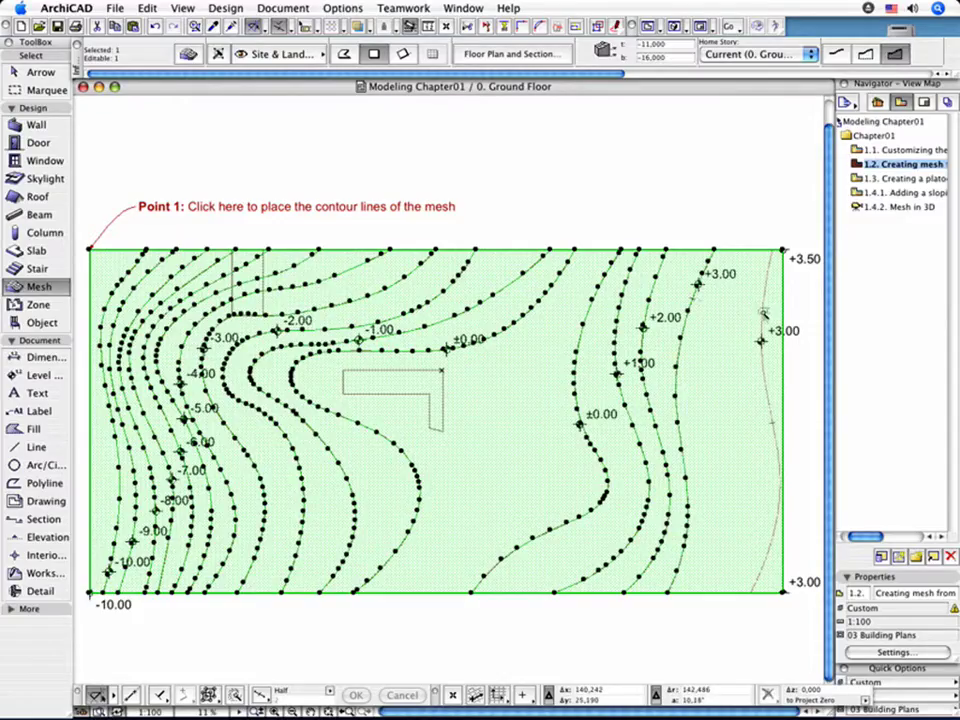
pyautogui.click(764, 314)
pyautogui.press('Return')
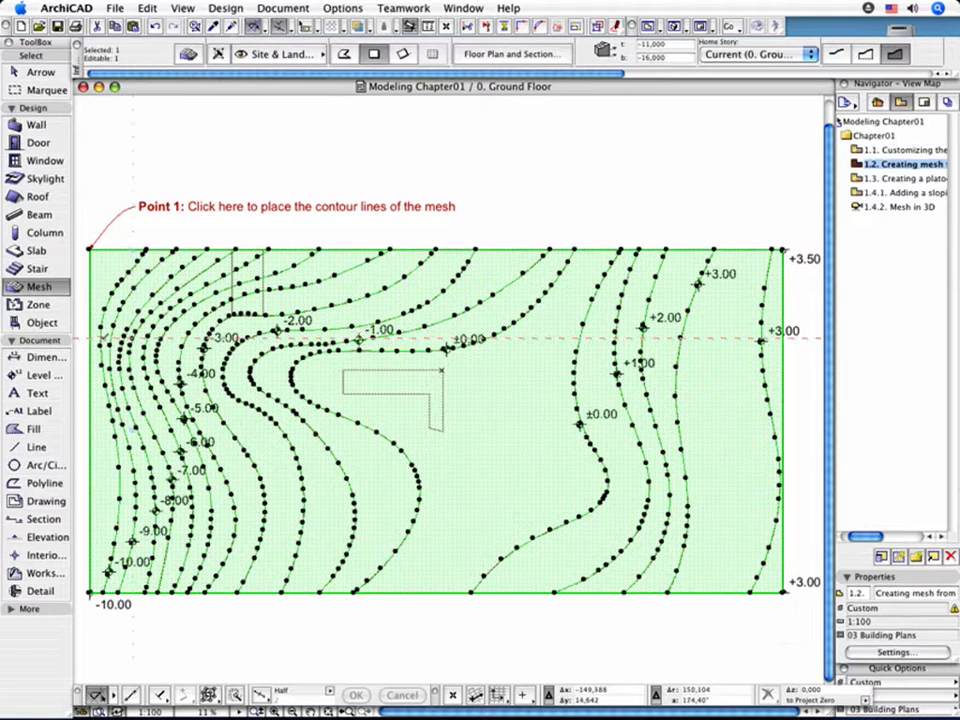
# Elevate all points on the leftmost contour to height 1 with Apply to All.
pyautogui.scroll(3, 105, 339)
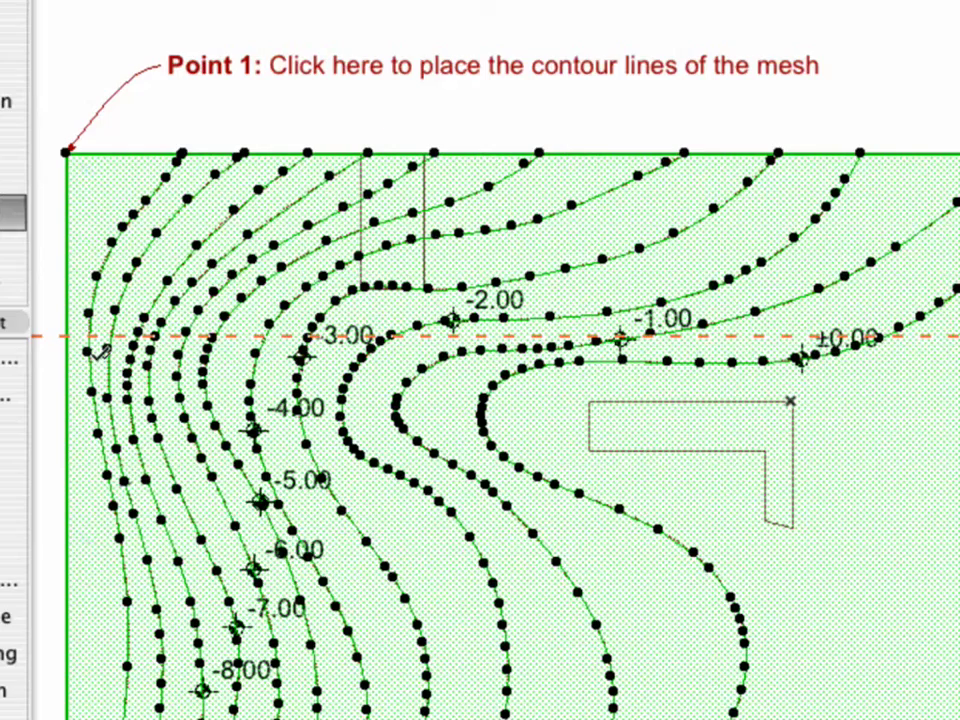
pyautogui.click(100, 359)
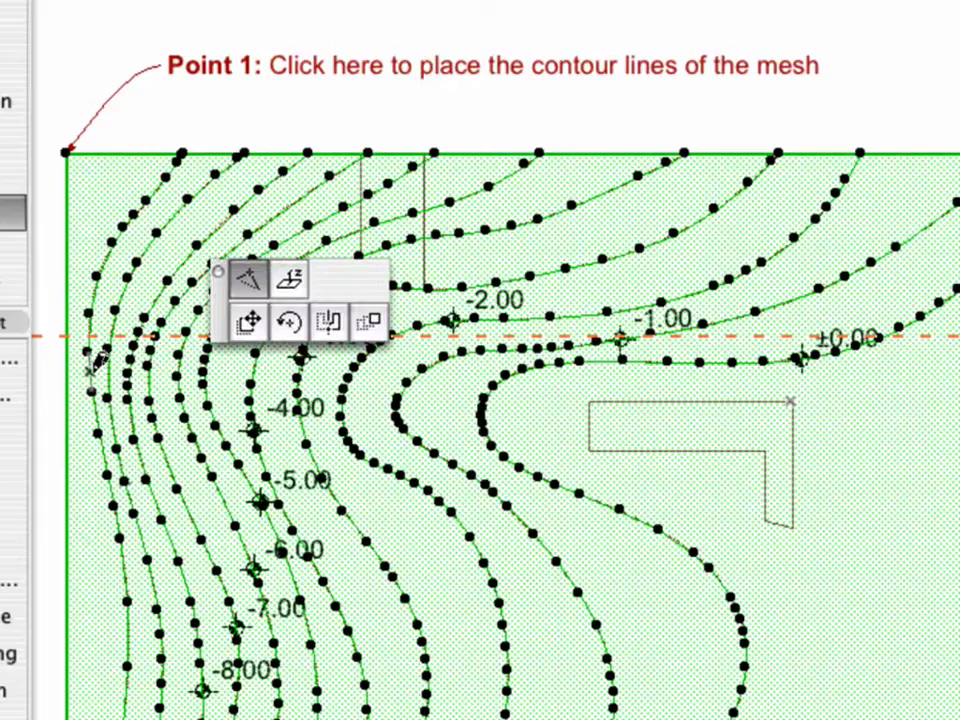
pyautogui.click(290, 281)
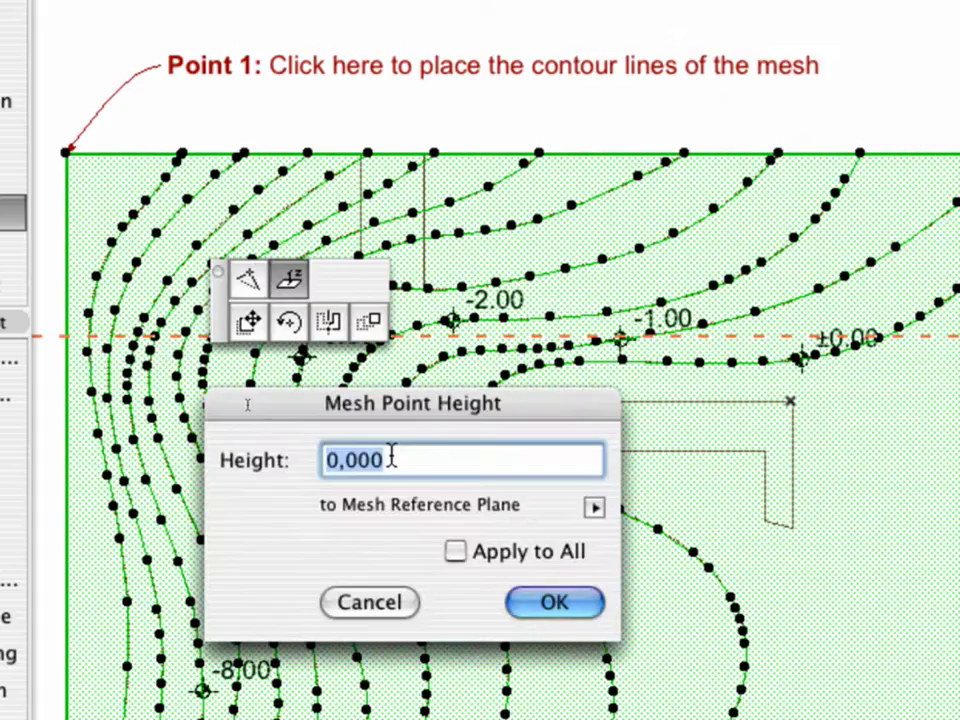
pyautogui.write('1')
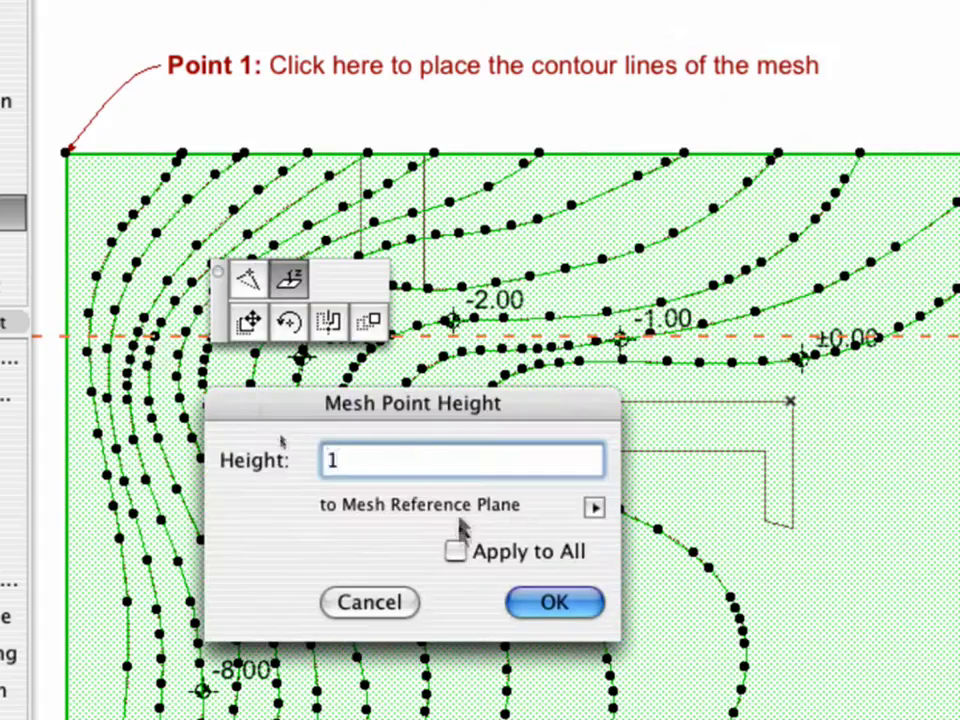
pyautogui.click(455, 551)
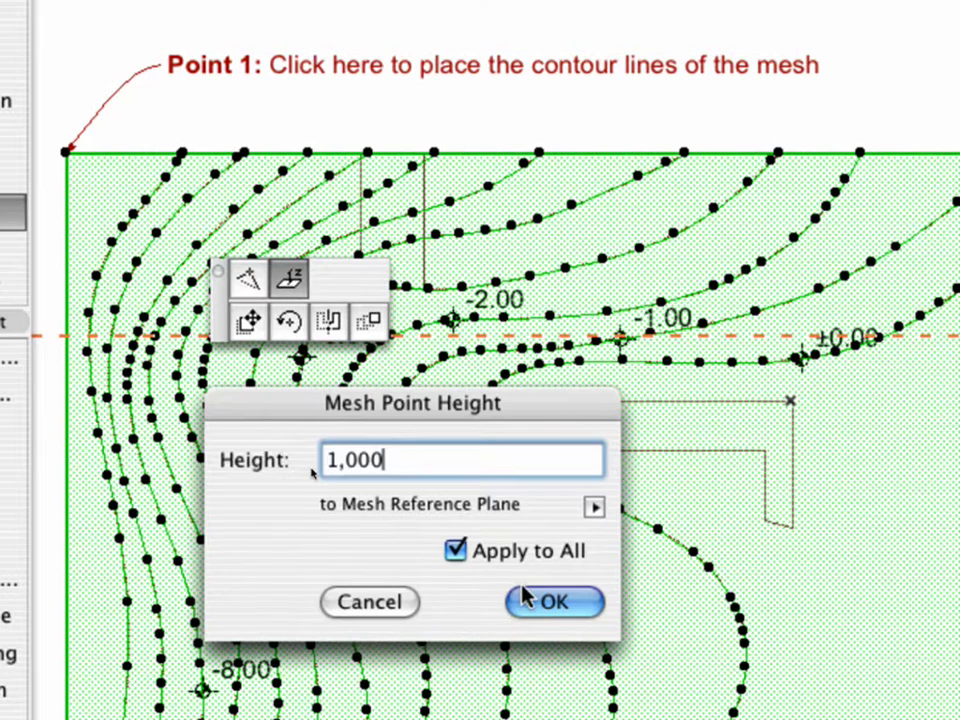
pyautogui.click(527, 599)
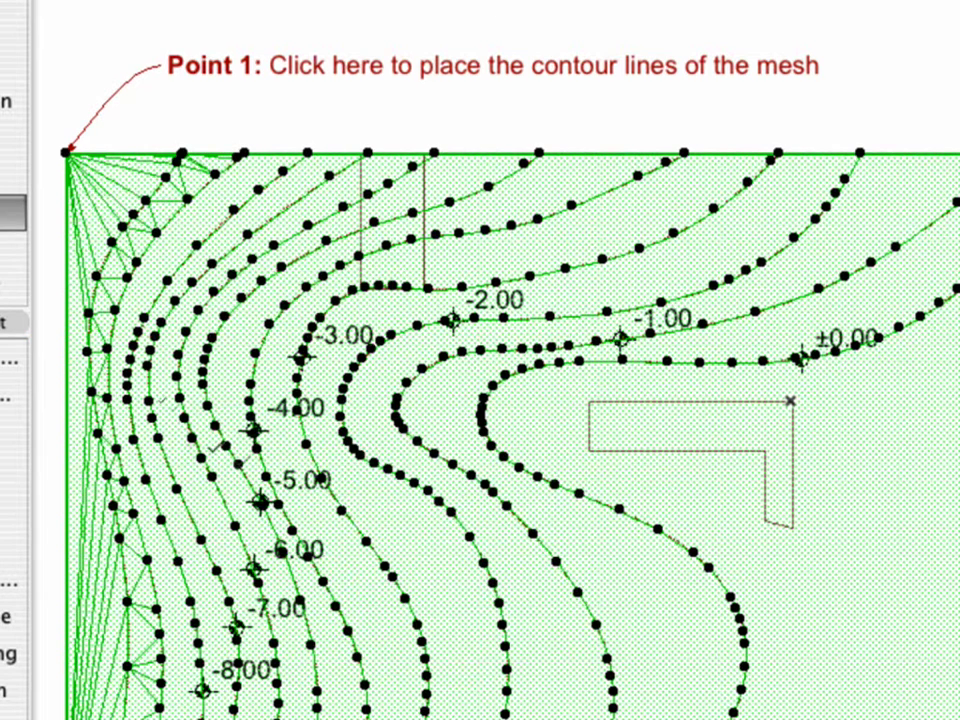
# Elevate the next three left contours' points to heights 2, 3 and 4.
pyautogui.click(117, 437)
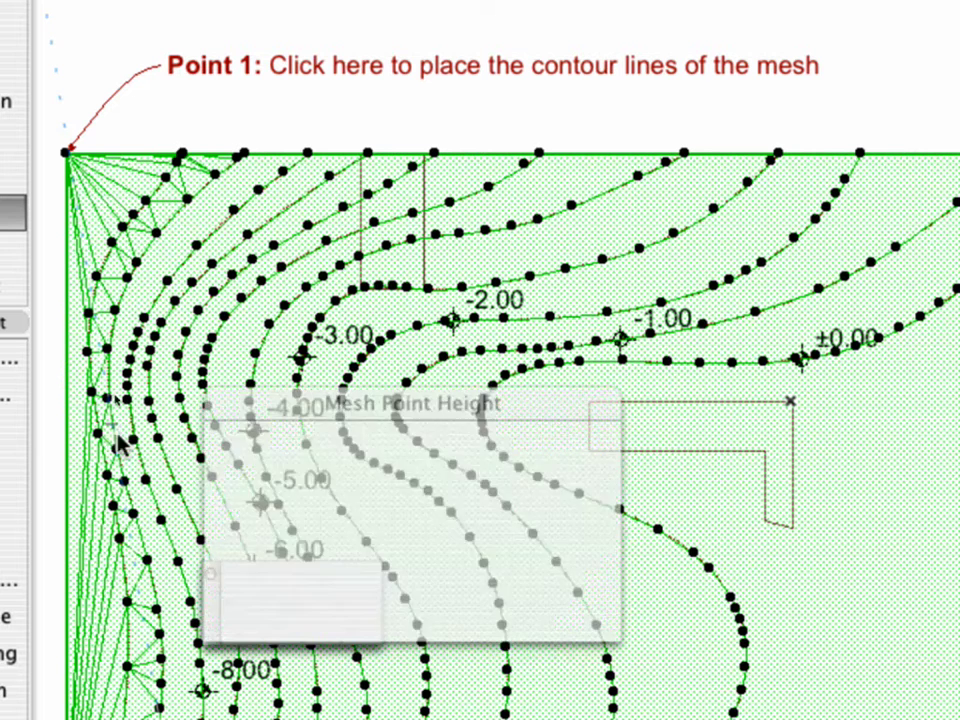
pyautogui.write('2')
pyautogui.press('Return')
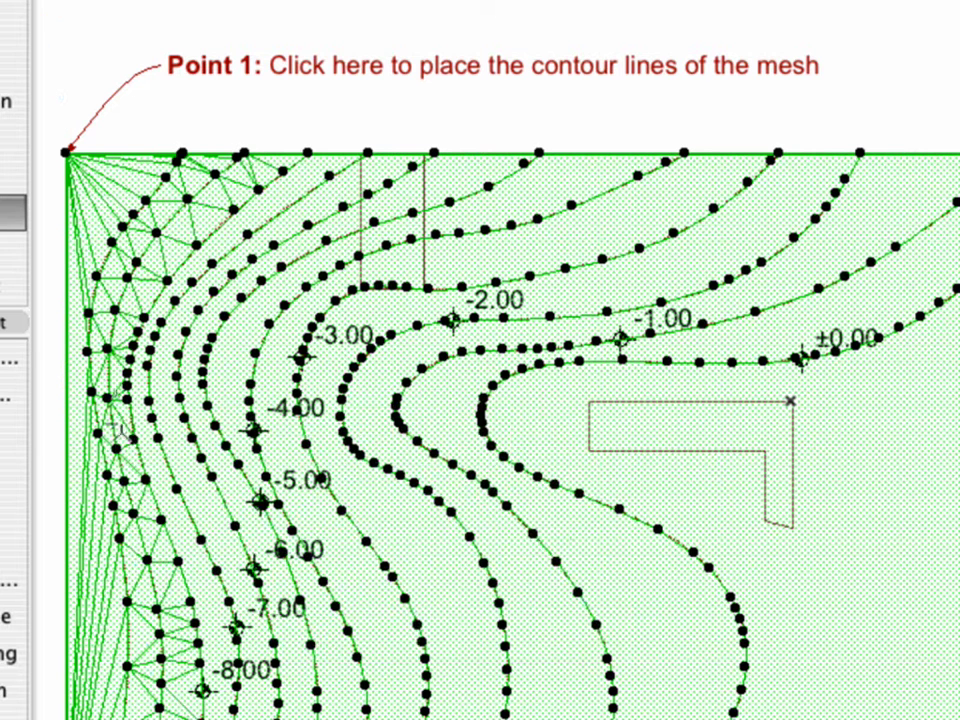
pyautogui.click(128, 414)
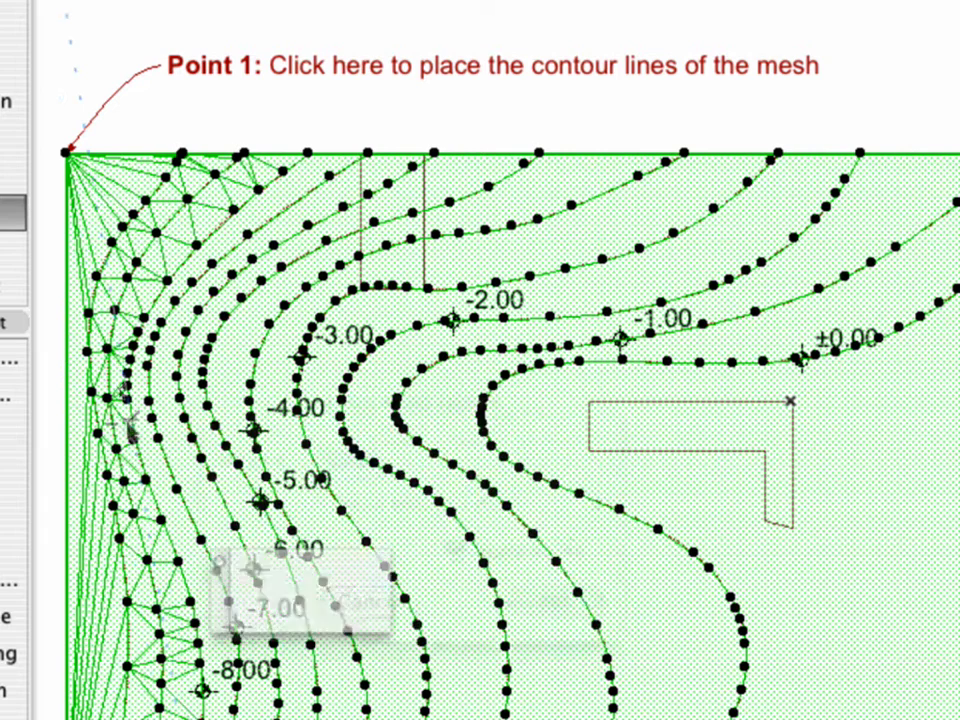
pyautogui.write('3')
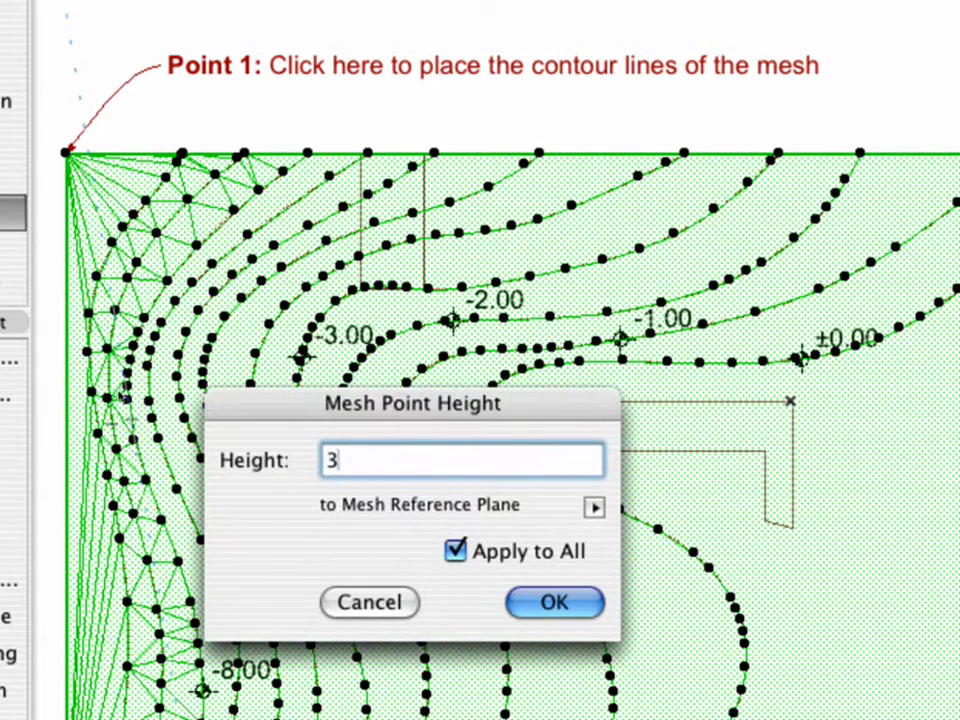
pyautogui.press('Return')
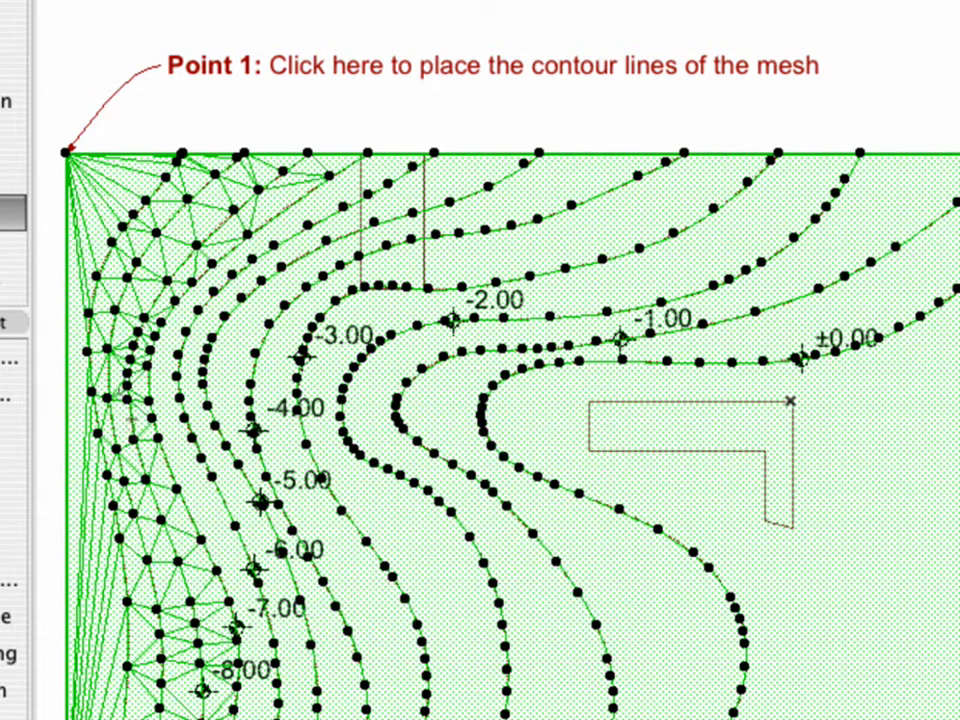
pyautogui.click(160, 458)
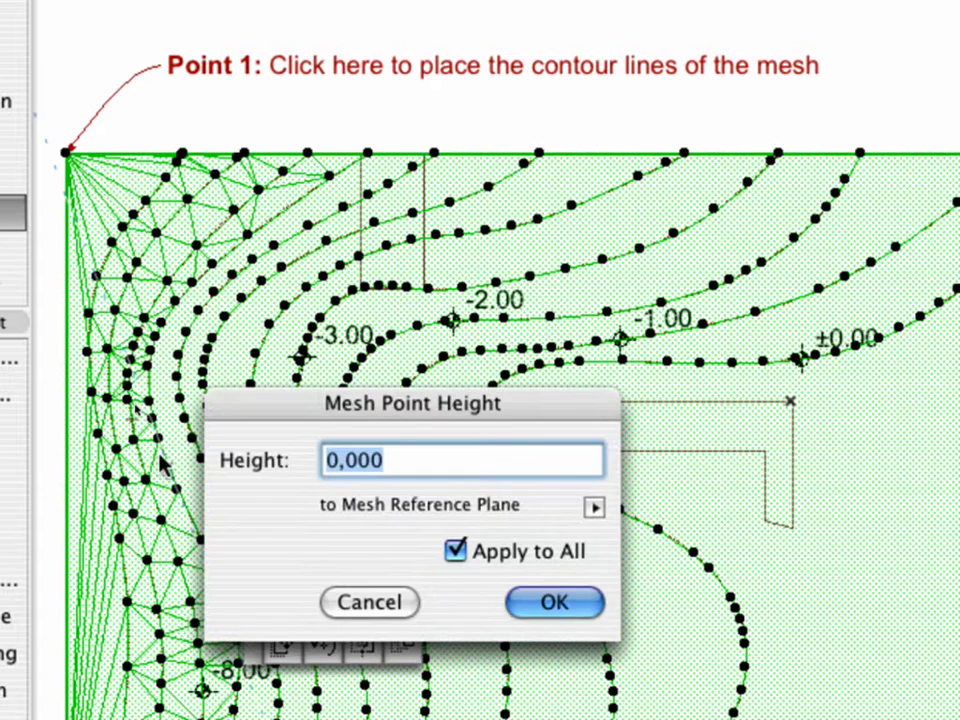
pyautogui.write('4')
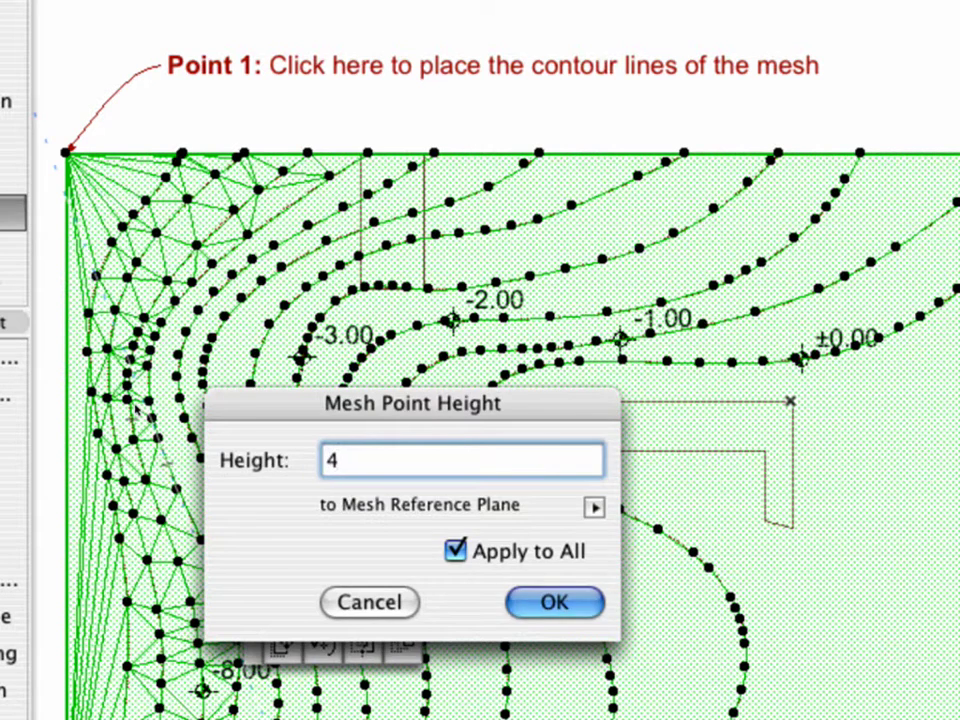
pyautogui.press('Return')
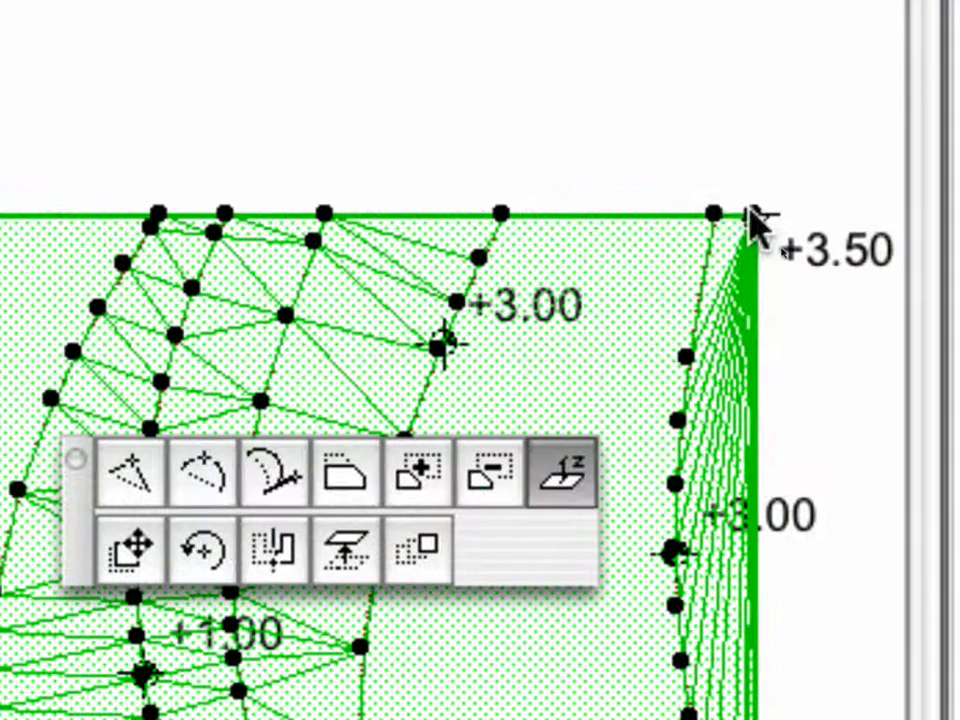
# Set the top-right, bottom-right and bottom-left corner points to 14,5, 14 and 1, then deselect.
pyautogui.click(563, 474)
pyautogui.write('145')
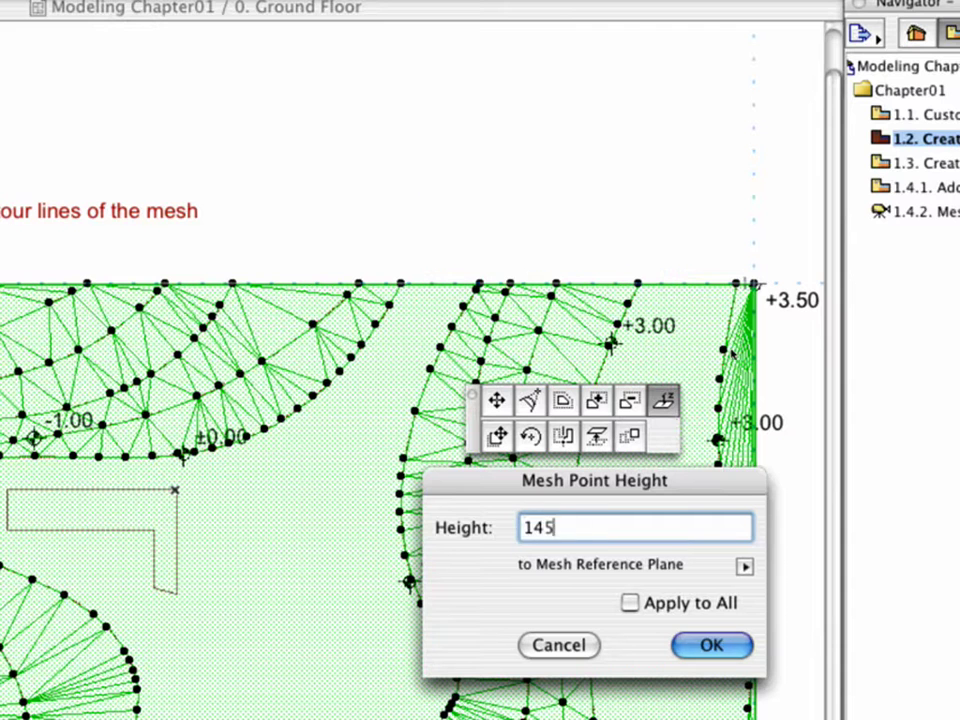
pyautogui.press('BackSpace')
pyautogui.write(',5')
pyautogui.press('Return')
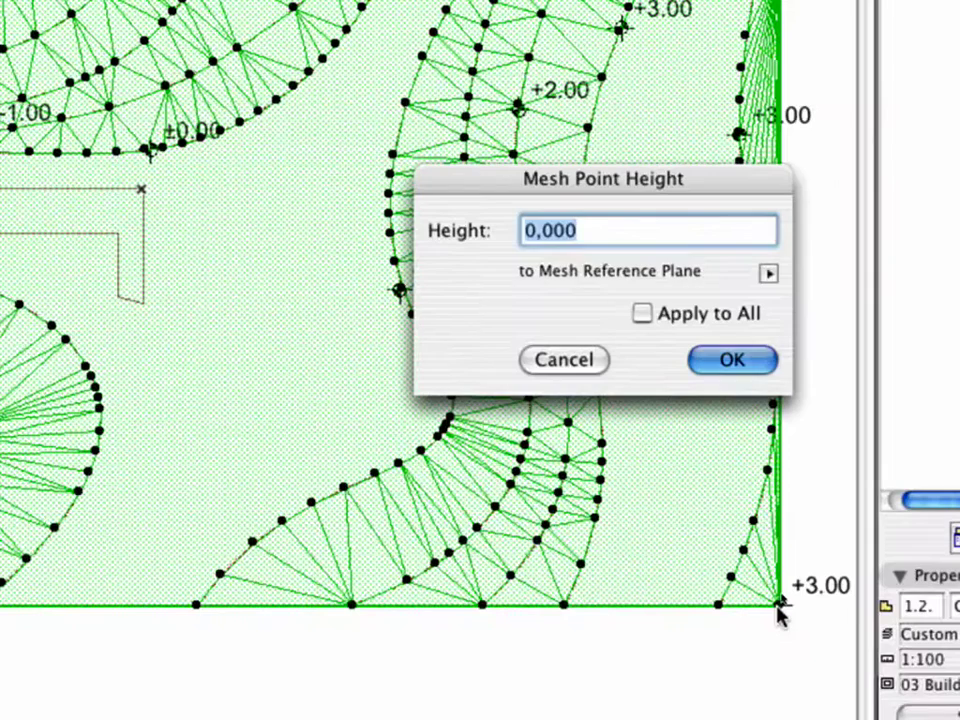
pyautogui.write('14')
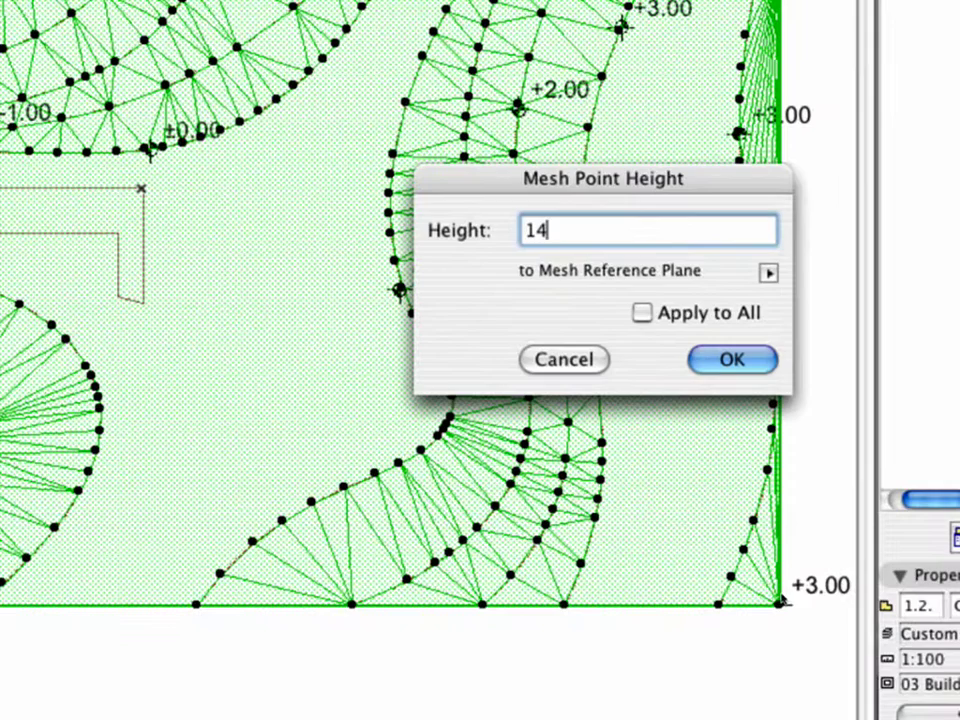
pyautogui.press('Return')
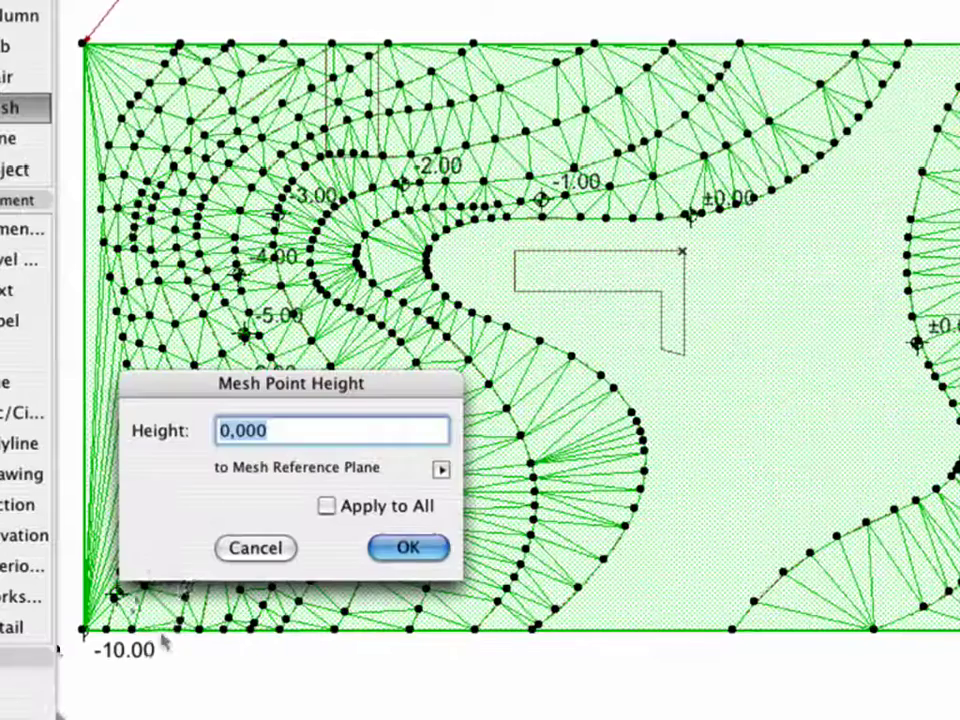
pyautogui.write('1')
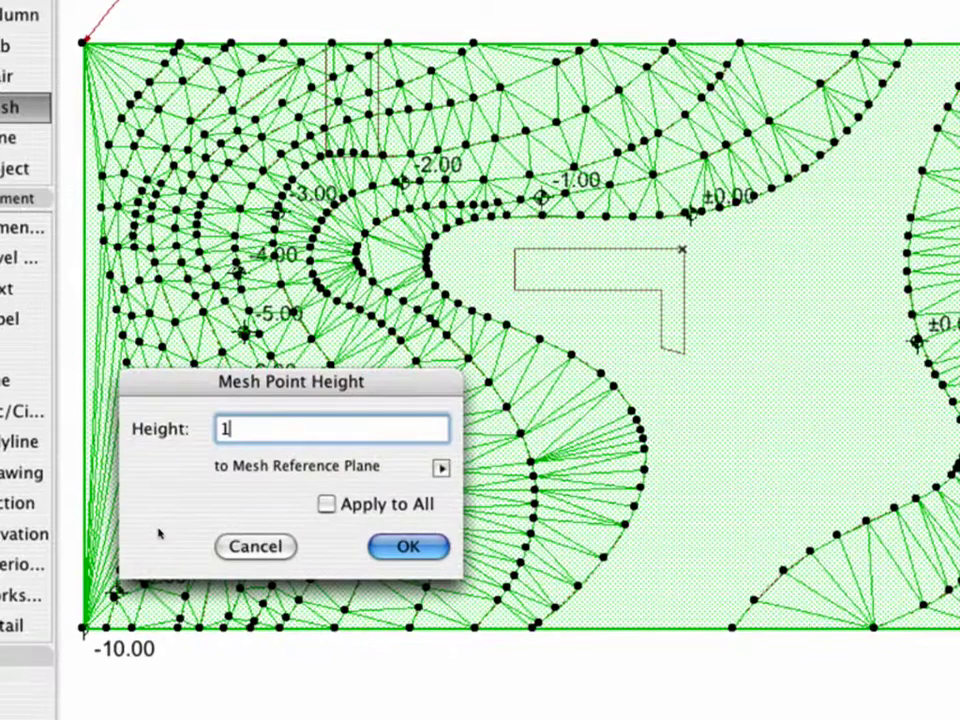
pyautogui.press('Return')
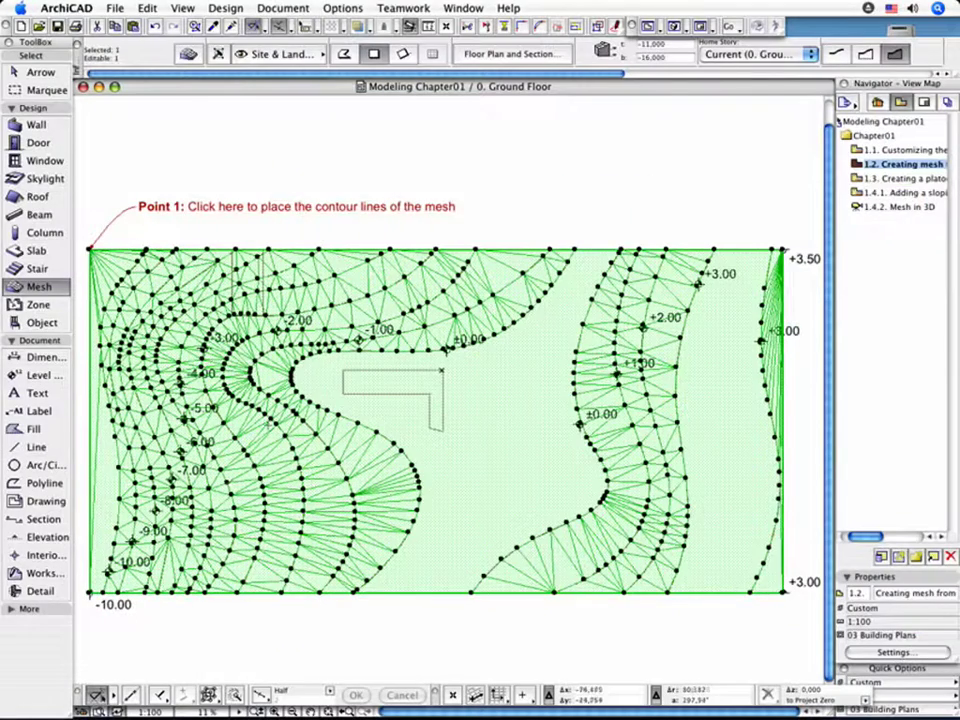
pyautogui.press('Escape')
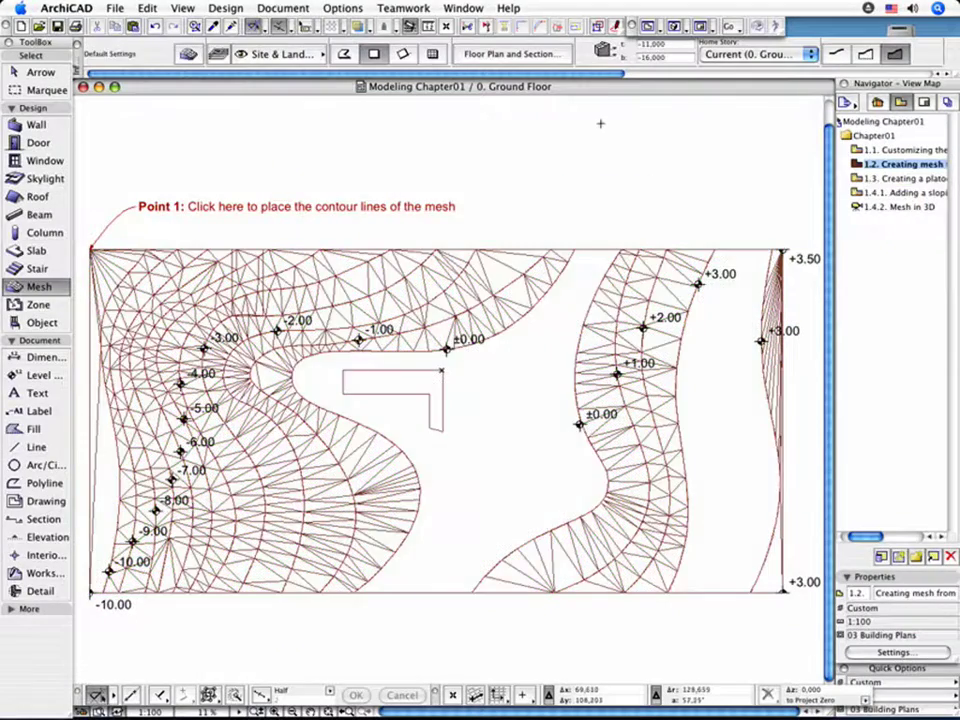